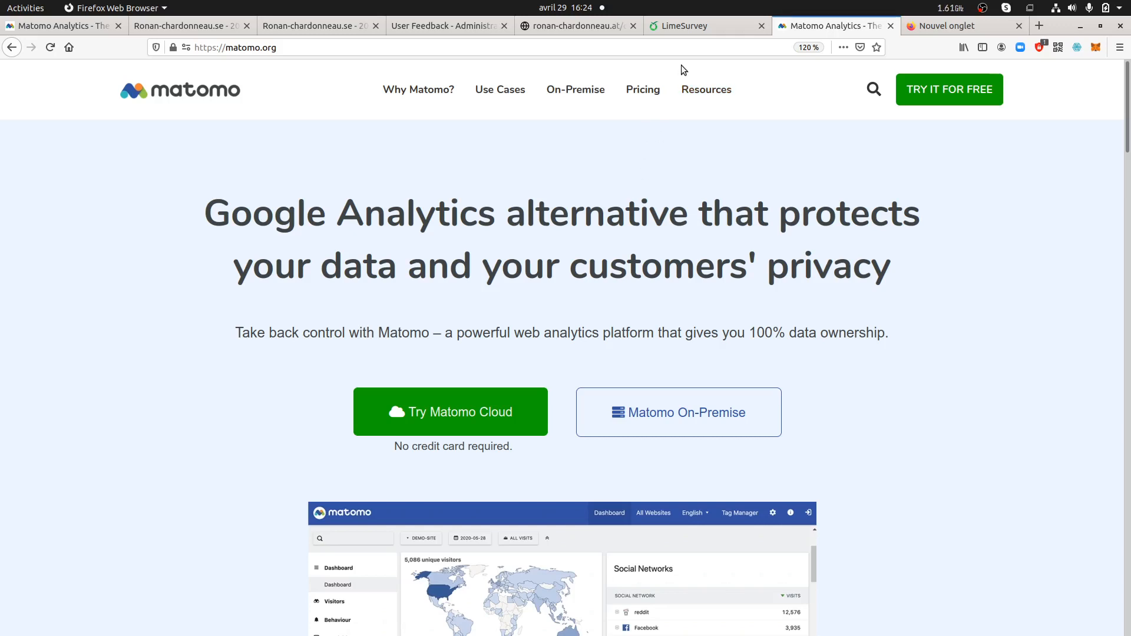
Compare the survey list in LimeSurvey with the Matomo homepage
{"action": "left_click", "coordinate": [695, 29]}
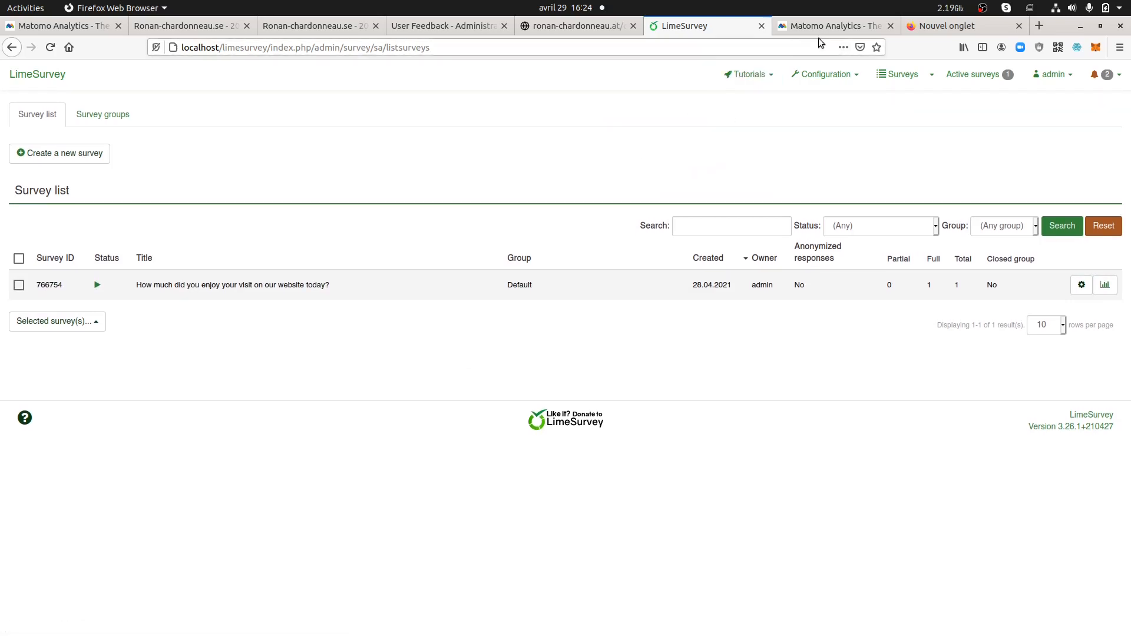
{"action": "left_click", "coordinate": [829, 28]}
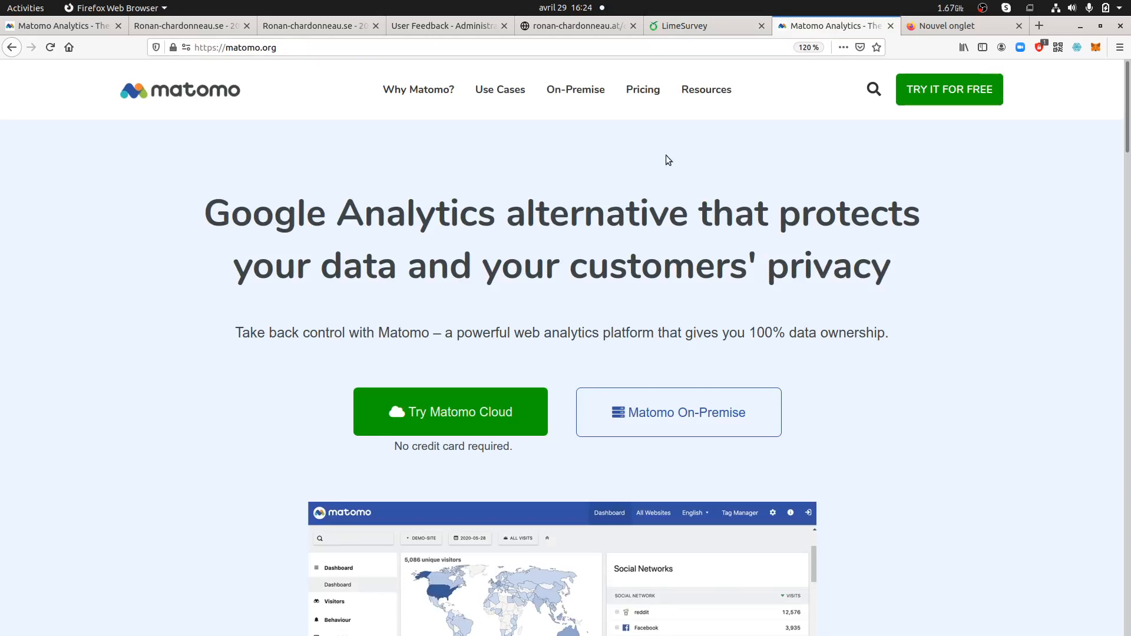
{"action": "left_click", "coordinate": [706, 35]}
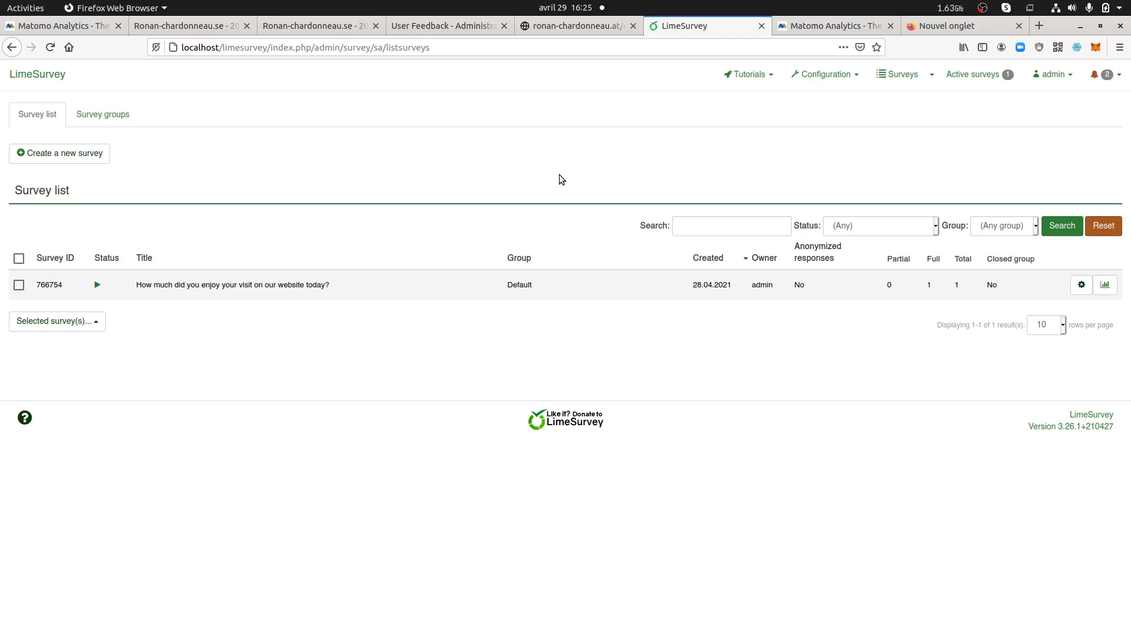
{"action": "left_click", "coordinate": [825, 32]}
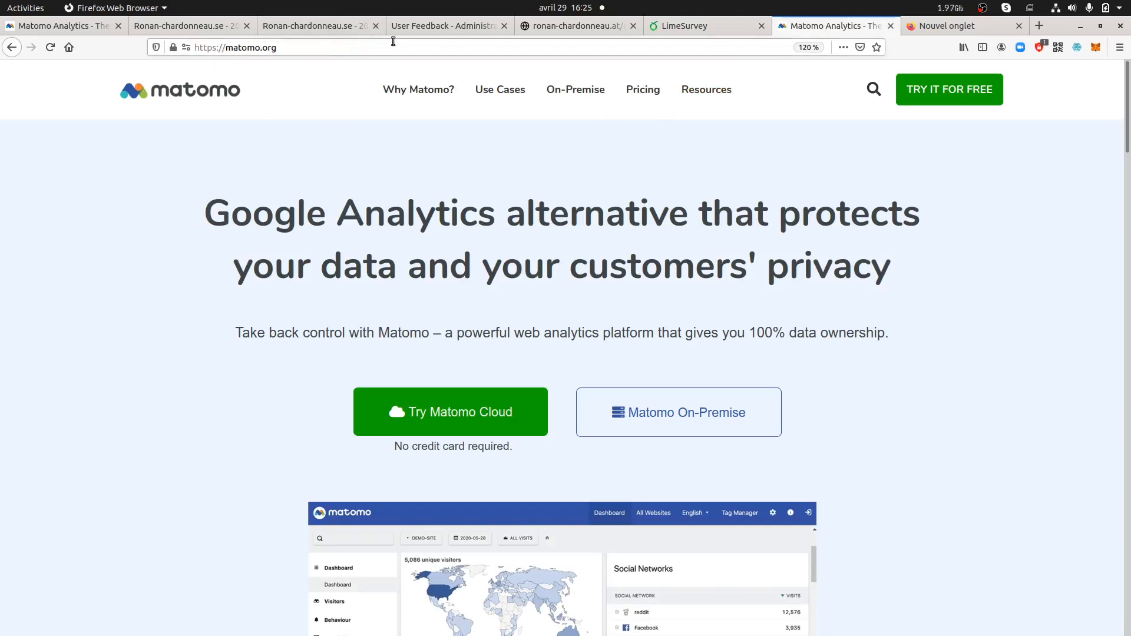
Open the User Feedback form templates and highlight the star amount setting in the SDG-user-feedback-procedurePage-with-text-feedback template
{"action": "left_click", "coordinate": [422, 26]}
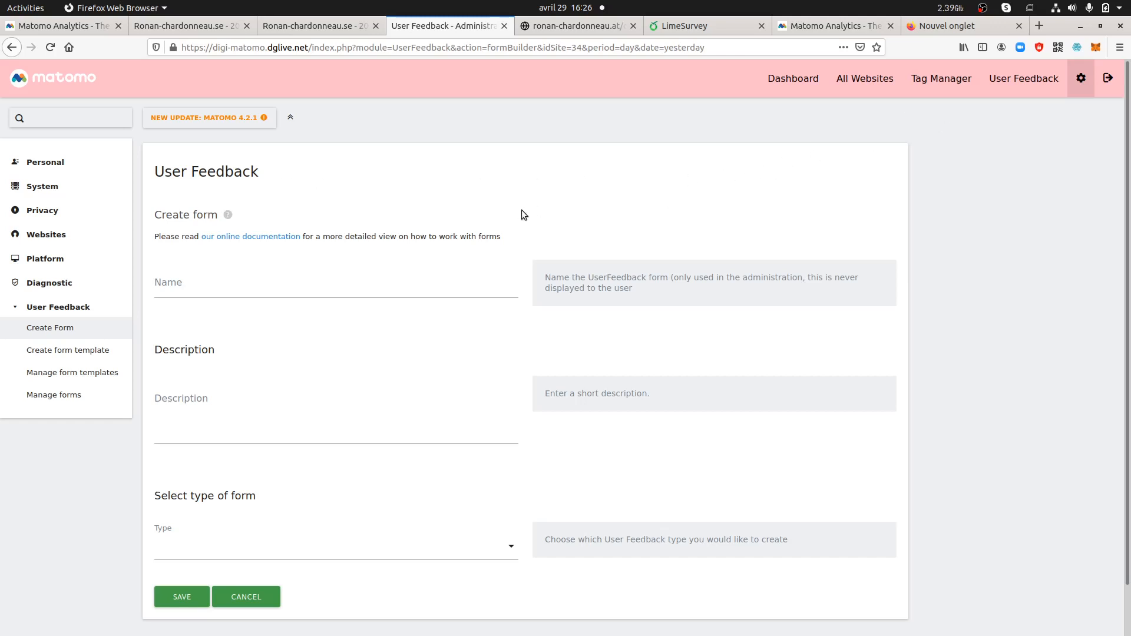
{"action": "left_click", "coordinate": [1009, 80]}
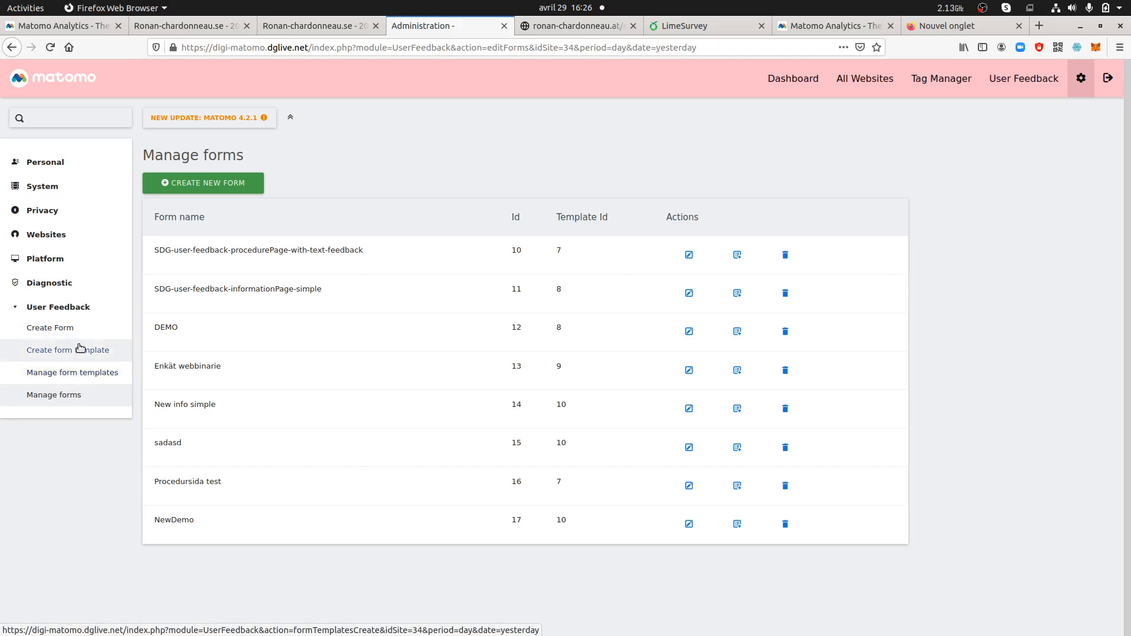
{"action": "left_click", "coordinate": [78, 378]}
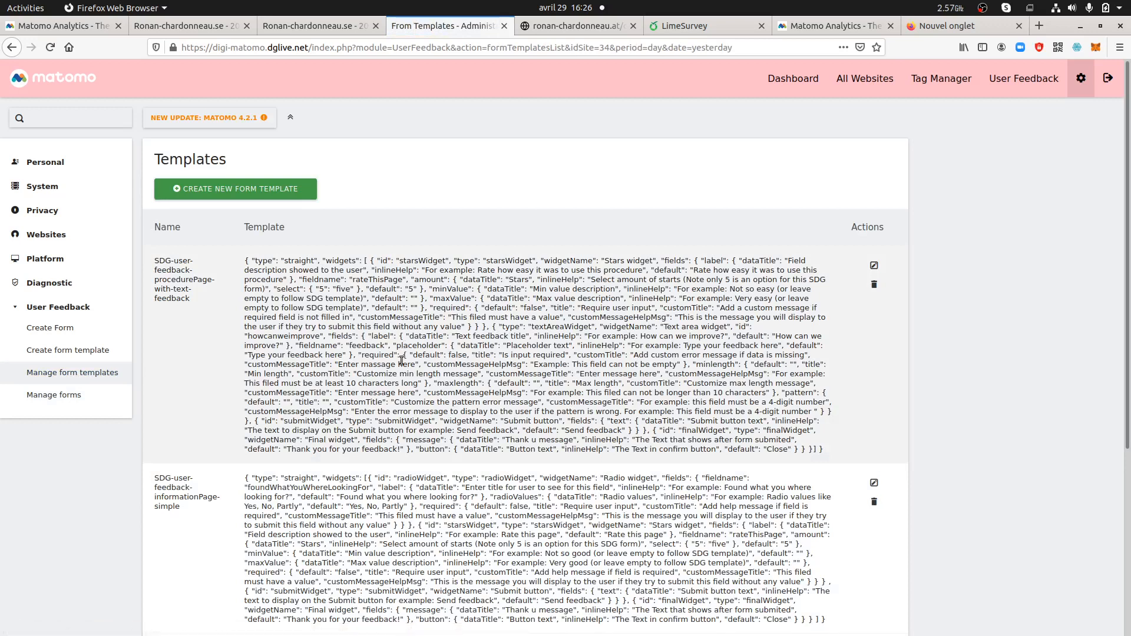
{"action": "scroll", "coordinate": [401, 360], "scroll_direction": "down", "scroll_amount": 1}
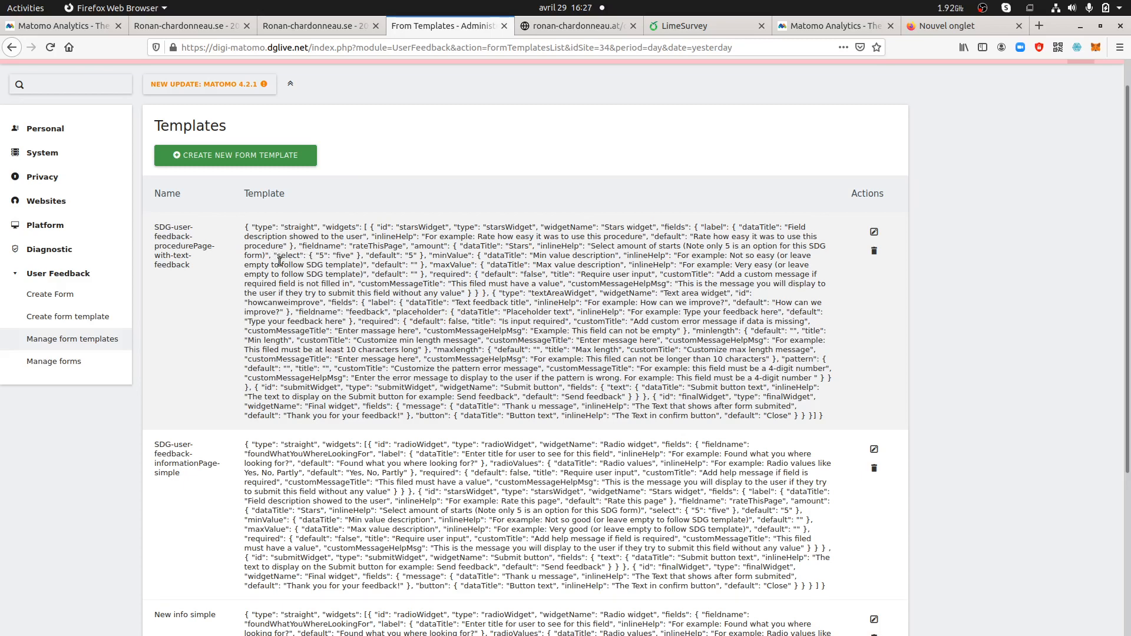
{"action": "left_click_drag", "start_coordinate": [313, 256], "coordinate": [417, 253]}
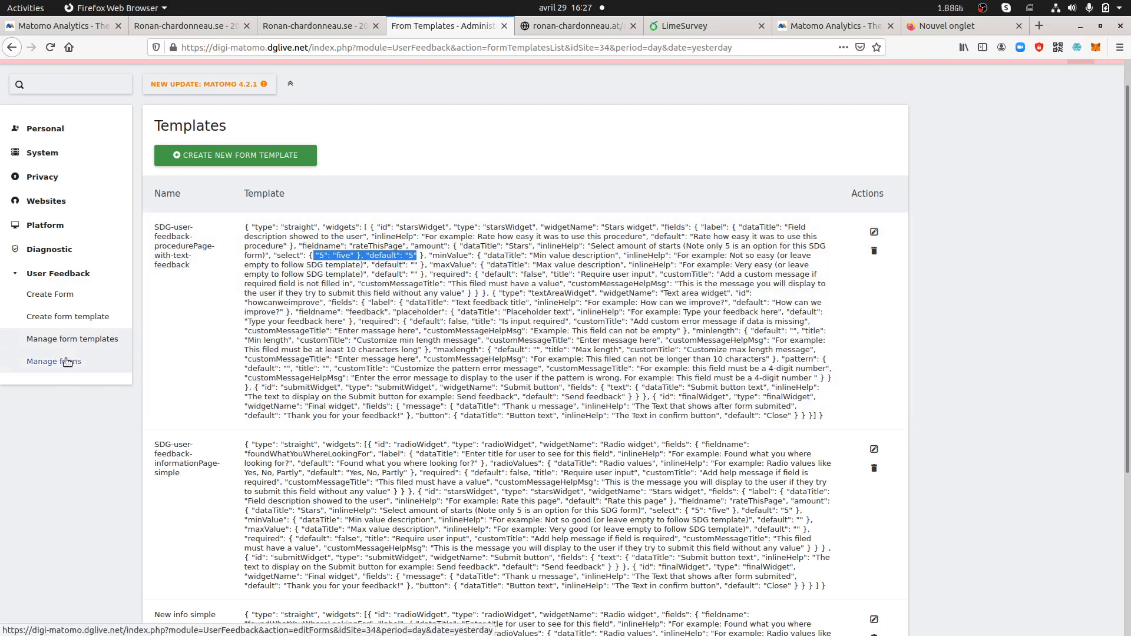
{"action": "scroll", "coordinate": [88, 366], "scroll_direction": "up", "scroll_amount": 1}
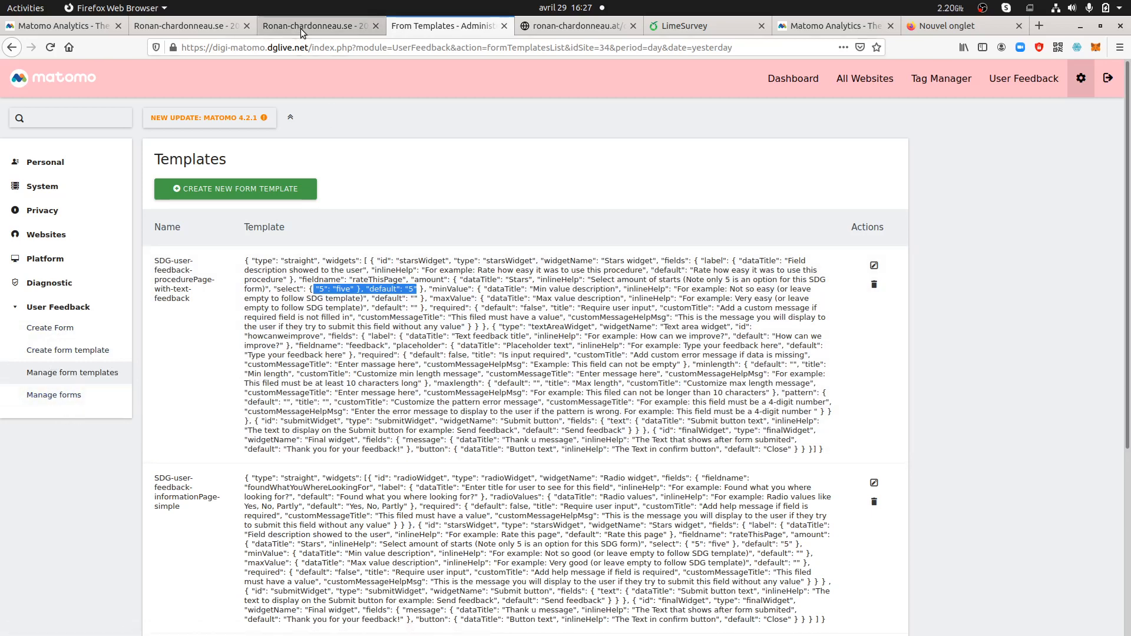
{"action": "left_click", "coordinate": [12, 48]}
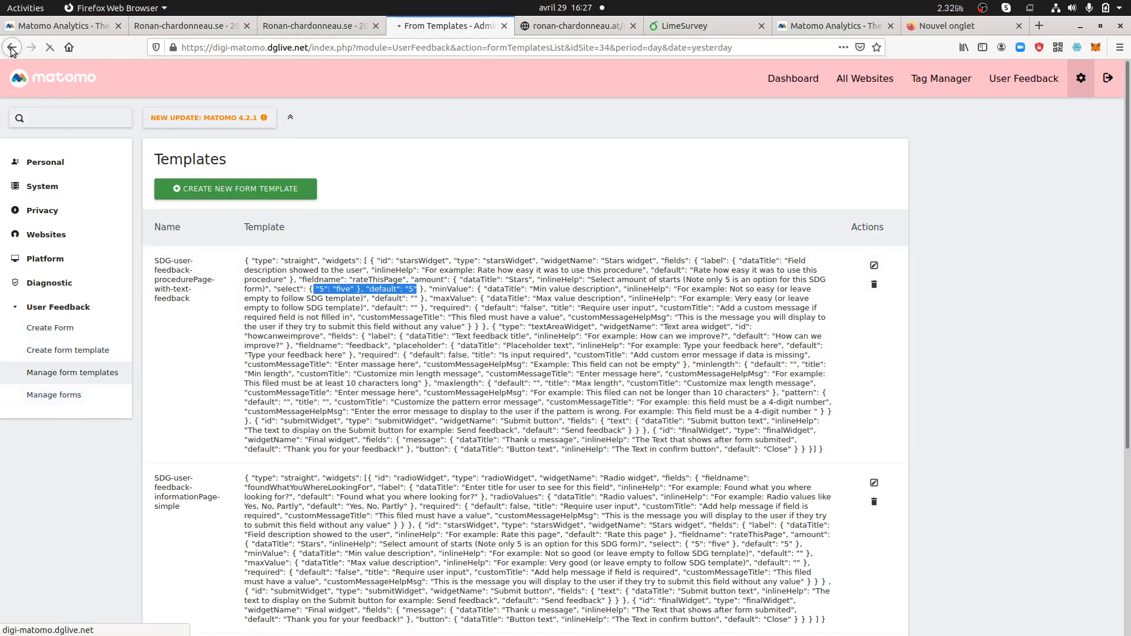
{"action": "left_click", "coordinate": [13, 49]}
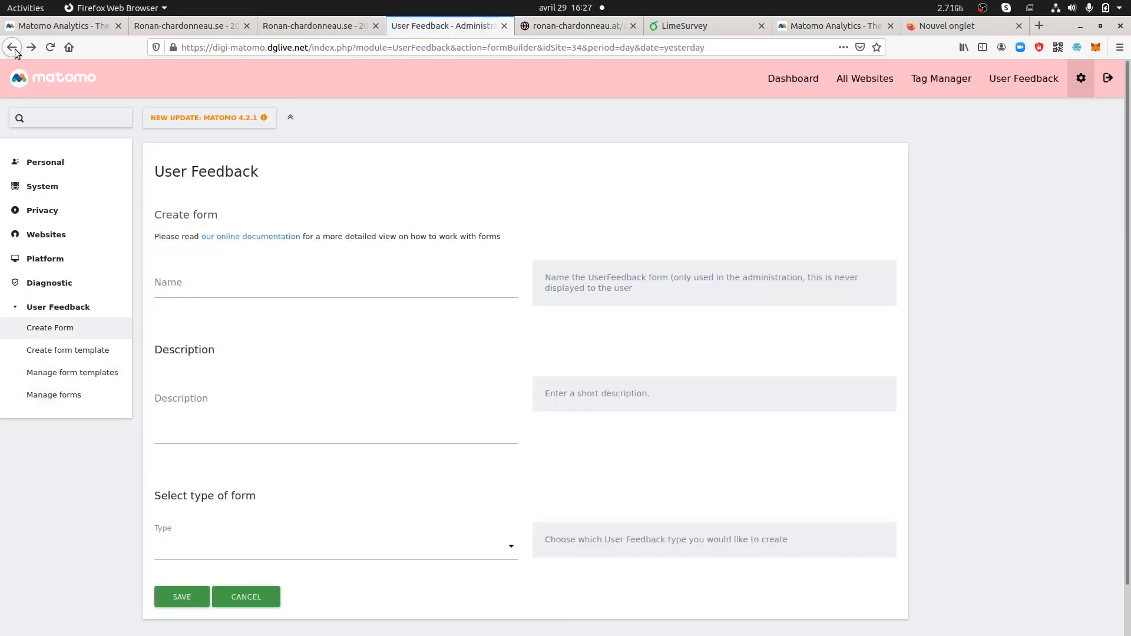
{"action": "left_click", "coordinate": [12, 48]}
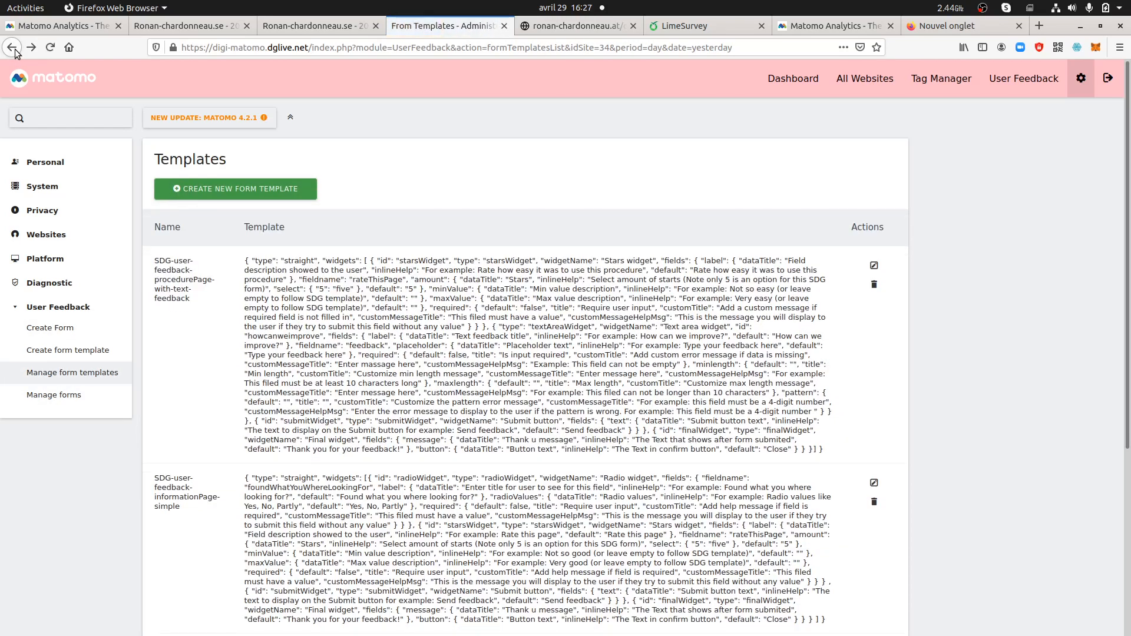
Highlight the UserFeedbackSubmit event in the Matomo Visits Log and open the User Feedback submits report
{"action": "left_click", "coordinate": [302, 29]}
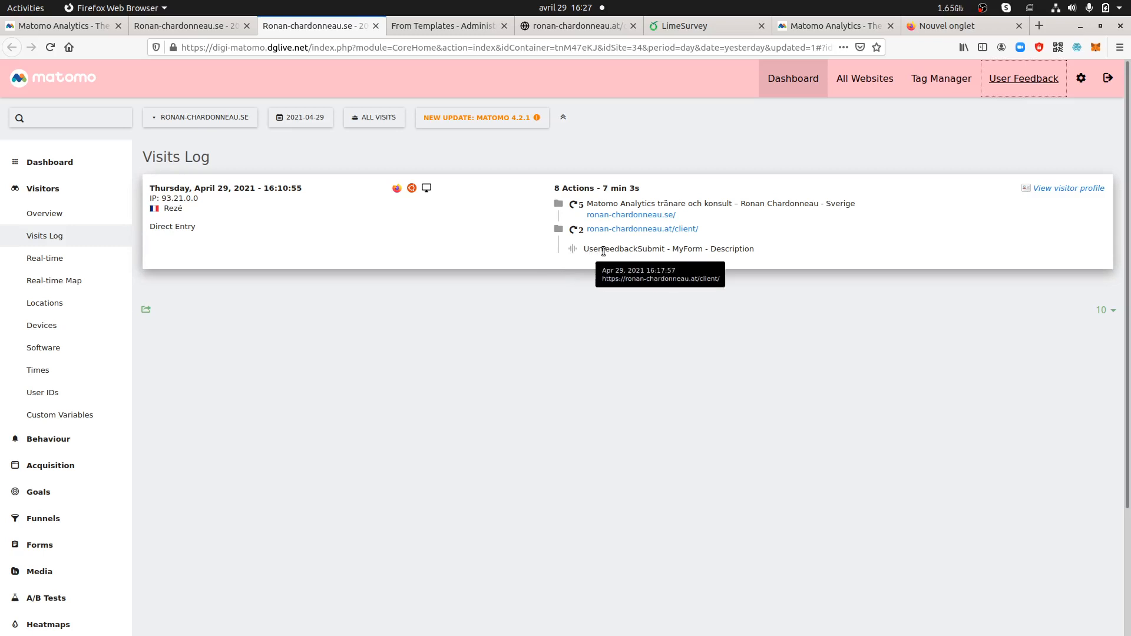
{"action": "left_click_drag", "start_coordinate": [586, 248], "coordinate": [755, 249]}
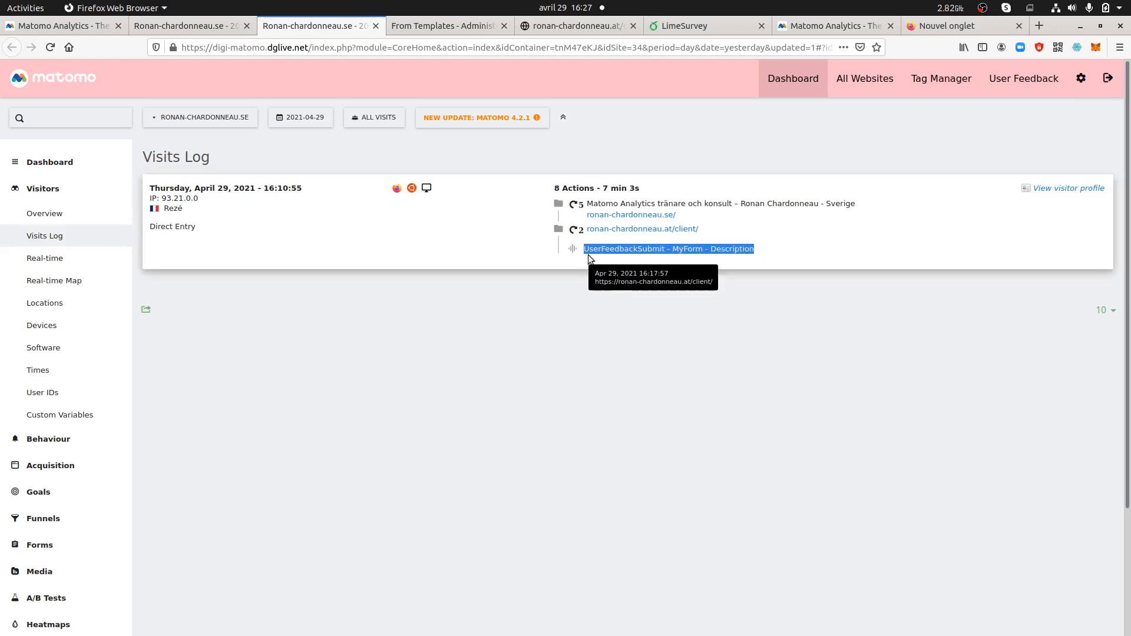
{"action": "left_click", "coordinate": [72, 191]}
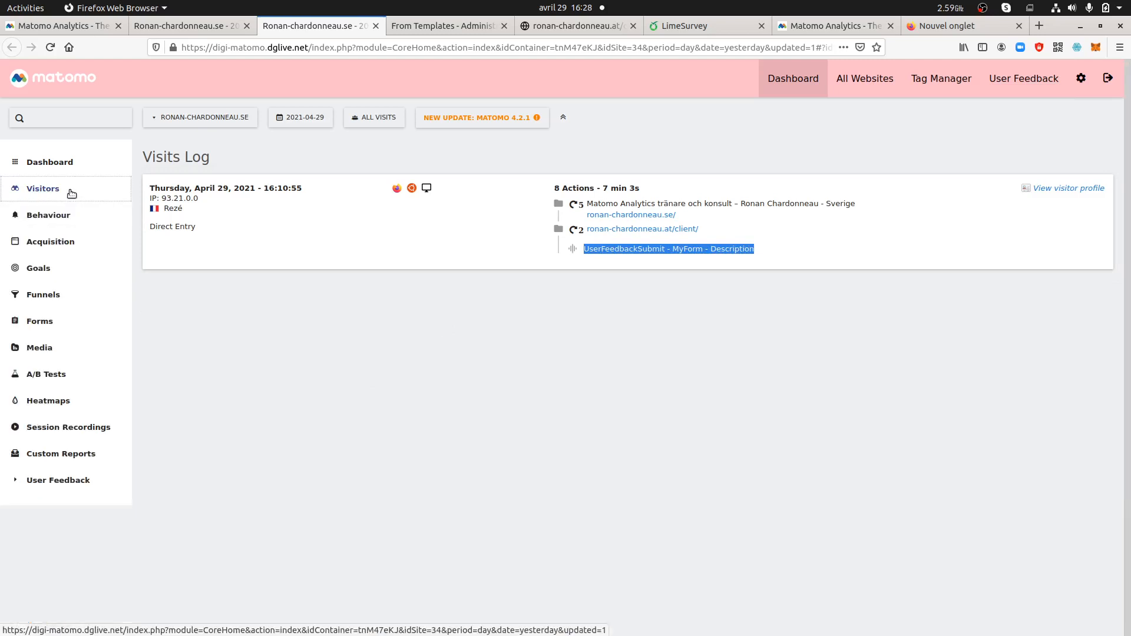
{"action": "left_click", "coordinate": [48, 481]}
{"action": "left_click", "coordinate": [64, 506]}
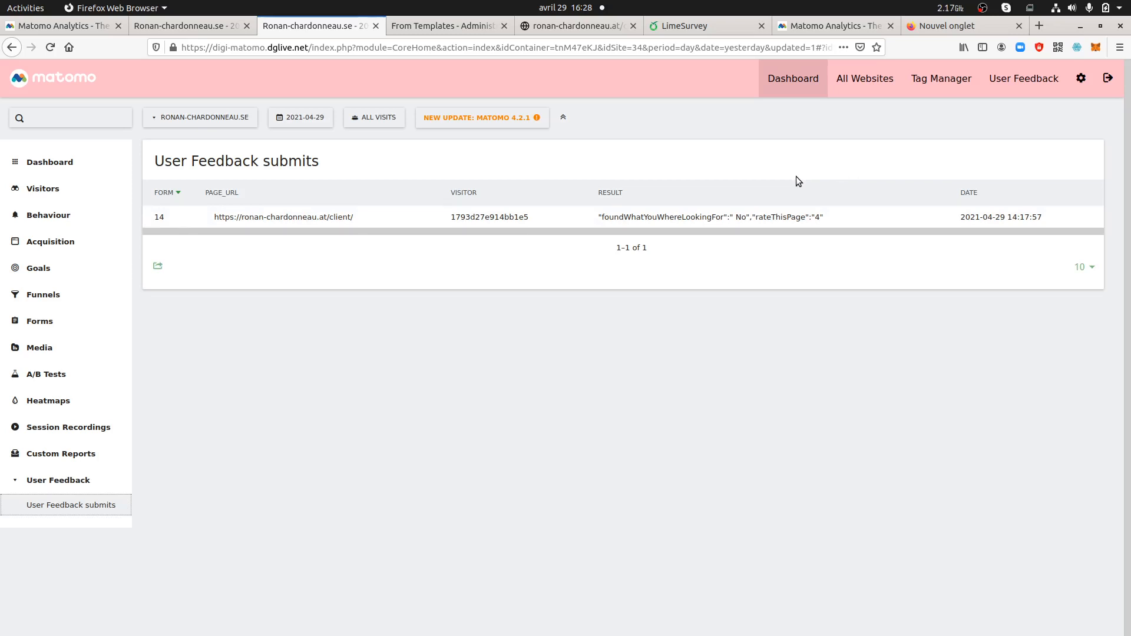
Start a new tag of type UserFeedback in the Default Container of Tag Manager
{"action": "left_click", "coordinate": [929, 84]}
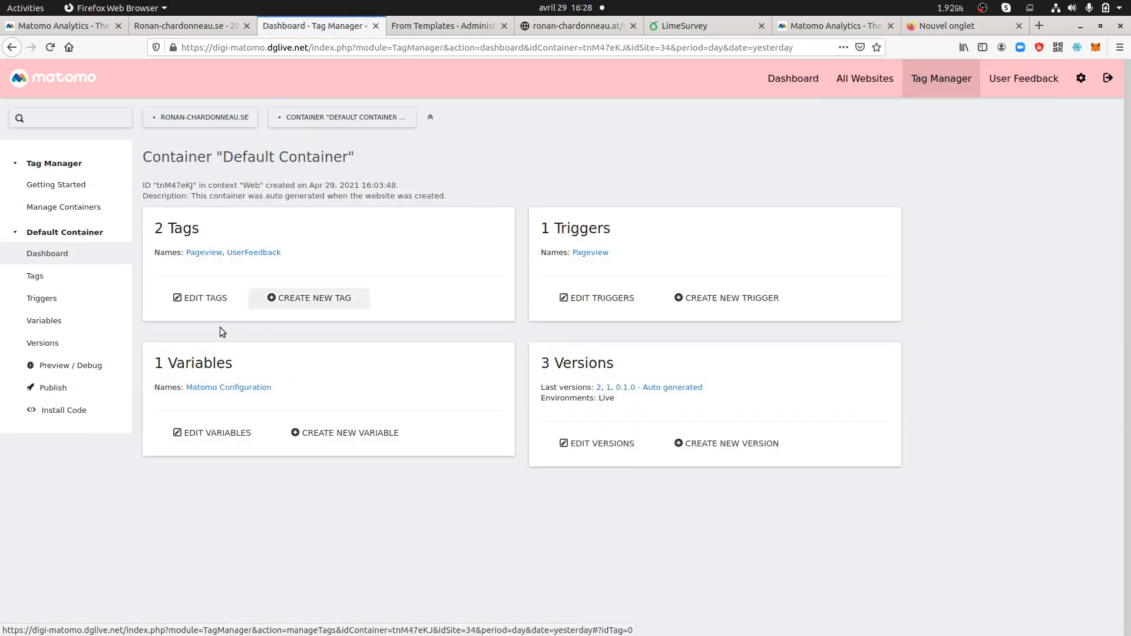
{"action": "left_click", "coordinate": [313, 299]}
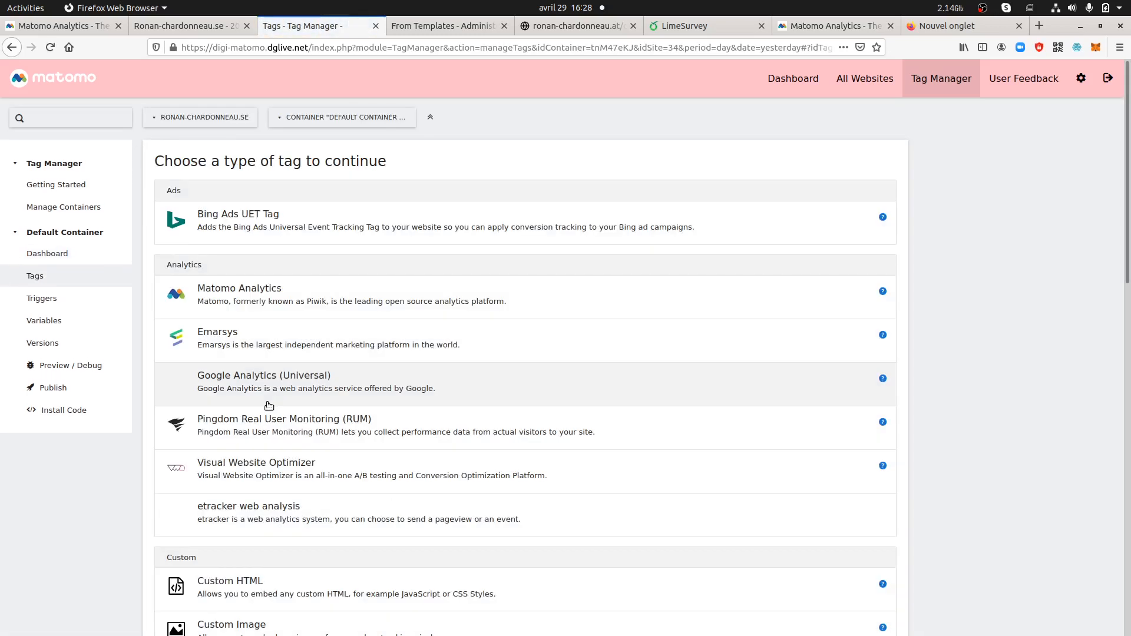
{"action": "scroll", "coordinate": [296, 387], "scroll_direction": "down", "scroll_amount": 3}
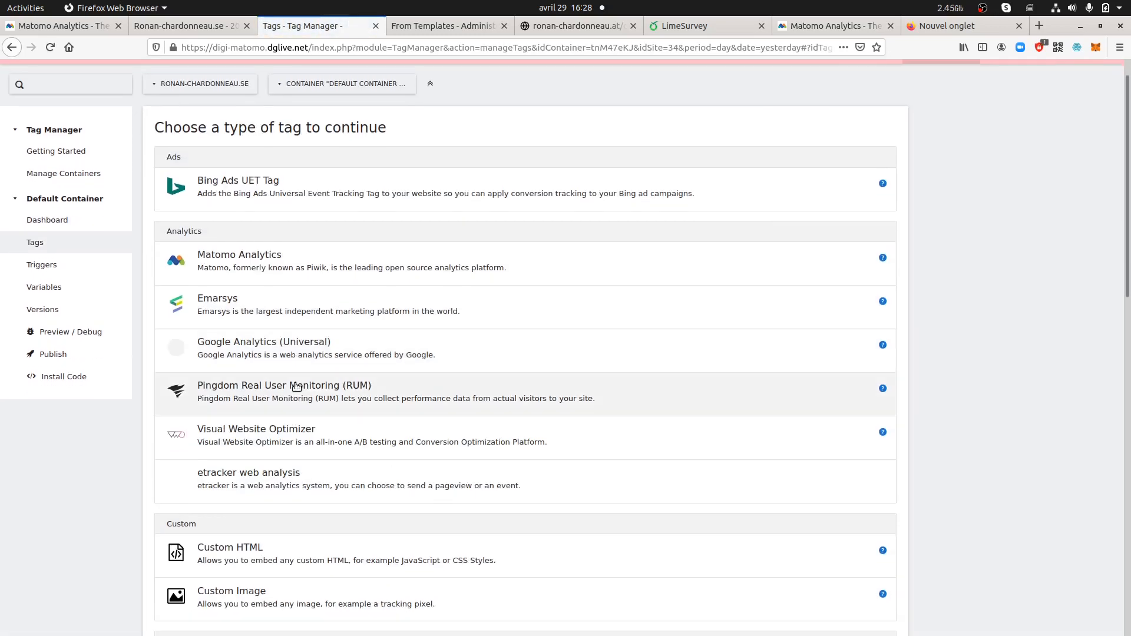
{"action": "scroll", "coordinate": [296, 386], "scroll_direction": "down", "scroll_amount": 9}
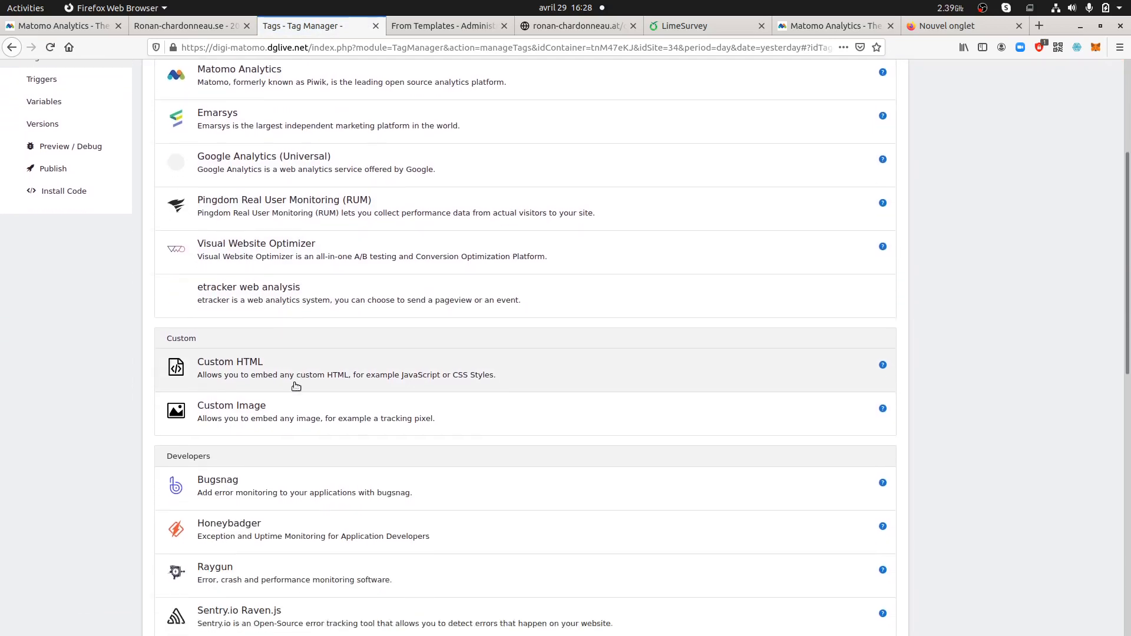
{"action": "scroll", "coordinate": [296, 387], "scroll_direction": "down", "scroll_amount": 2}
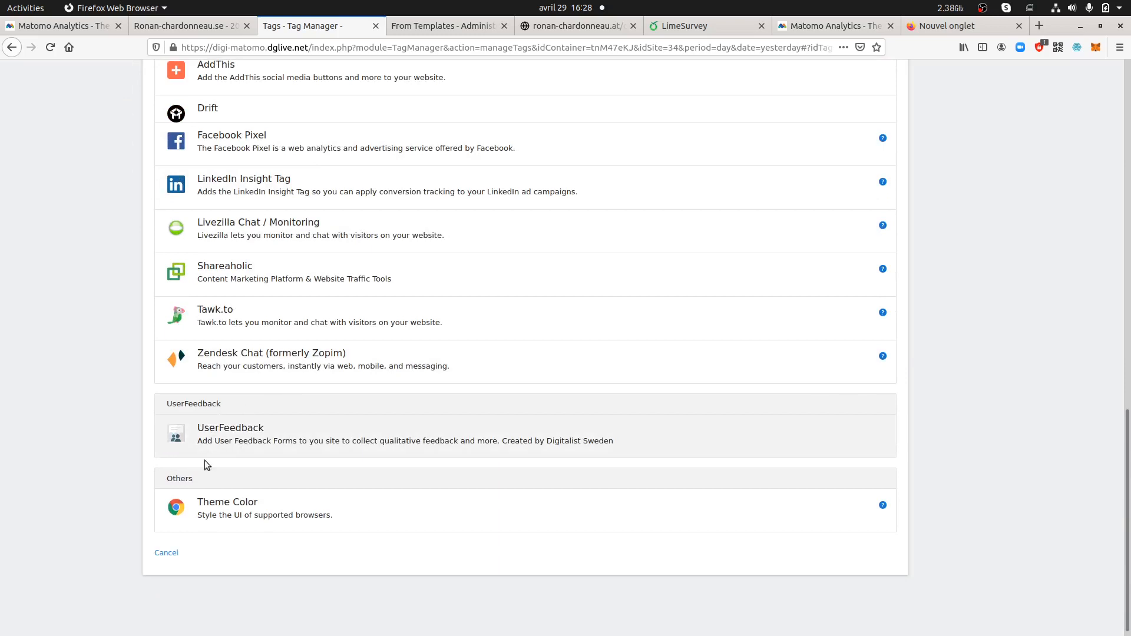
{"action": "left_click", "coordinate": [231, 442]}
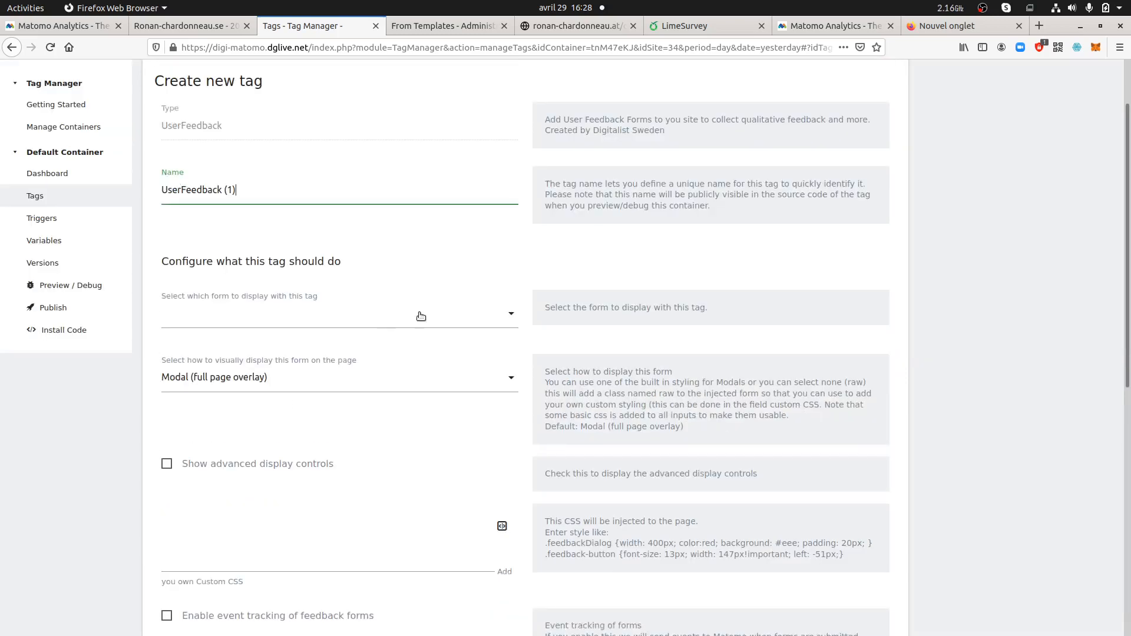
Examine the new UserFeedback tag's settings, including the available forms, visual display modes, event tracking and triggers, without changing them
{"action": "scroll", "coordinate": [308, 405], "scroll_direction": "down", "scroll_amount": 1}
{"action": "scroll", "coordinate": [309, 405], "scroll_direction": "down", "scroll_amount": 1}
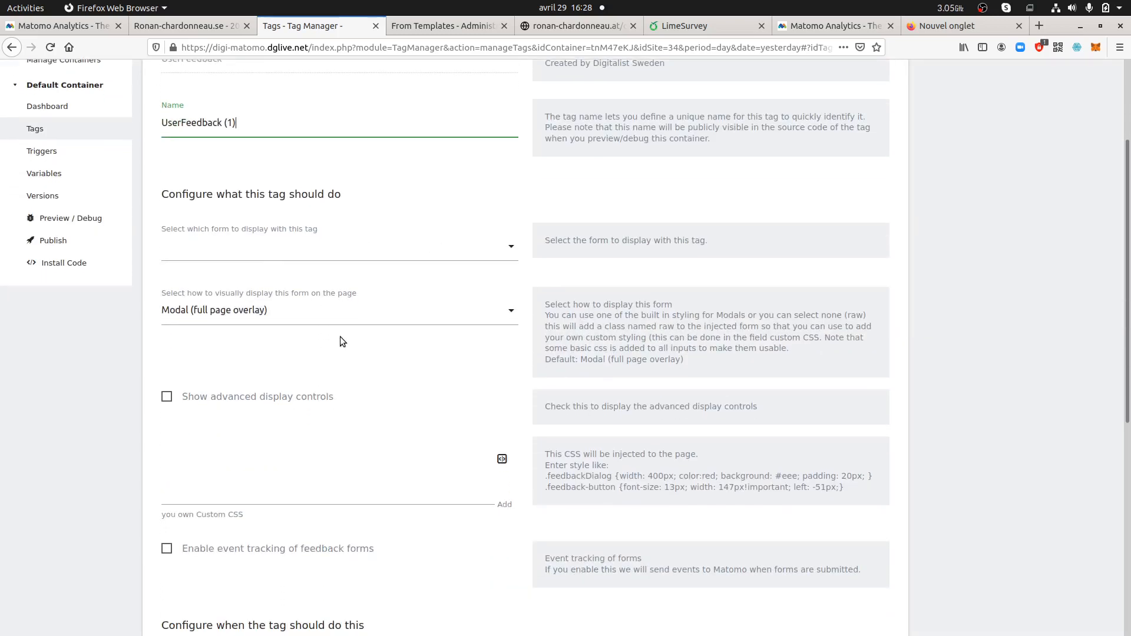
{"action": "left_click", "coordinate": [365, 259]}
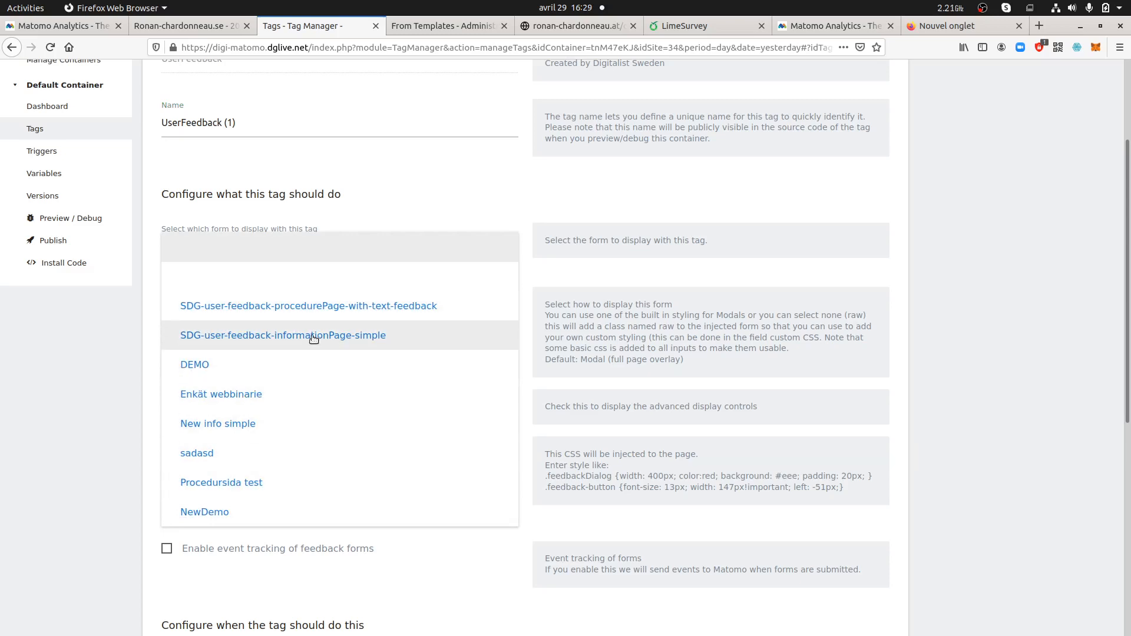
{"action": "left_click", "coordinate": [560, 272]}
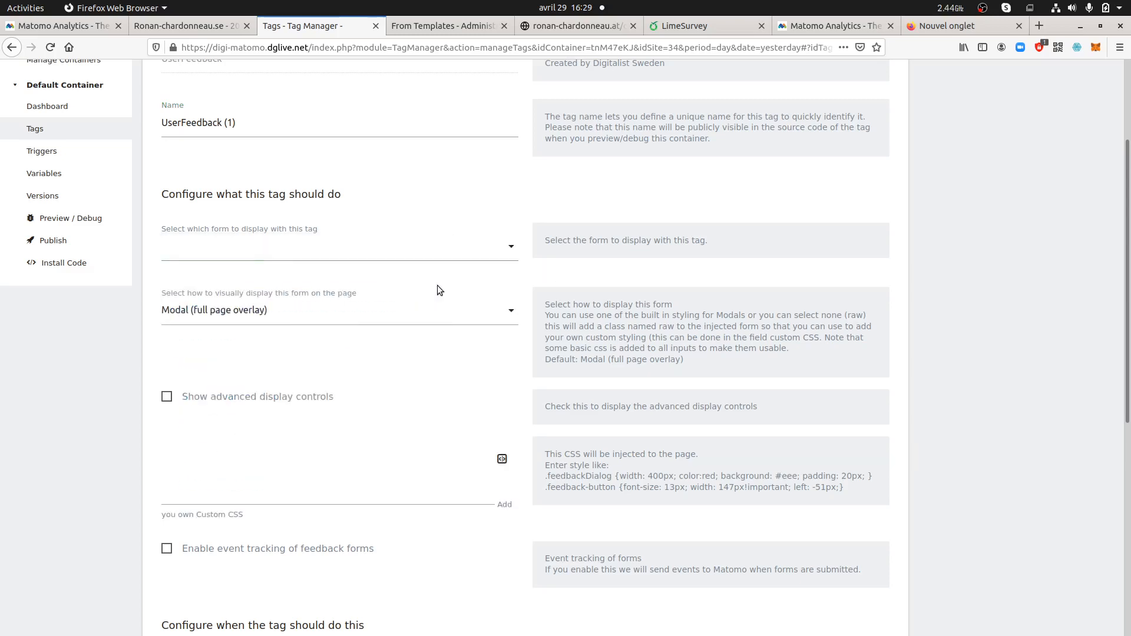
{"action": "left_click", "coordinate": [346, 322]}
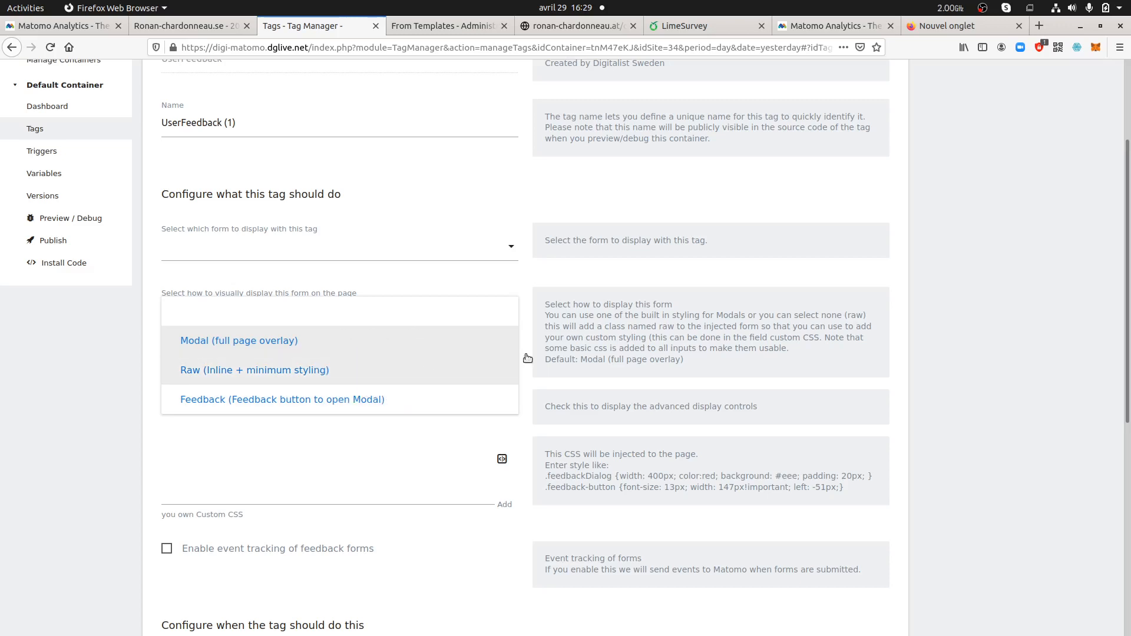
{"action": "left_click", "coordinate": [551, 289]}
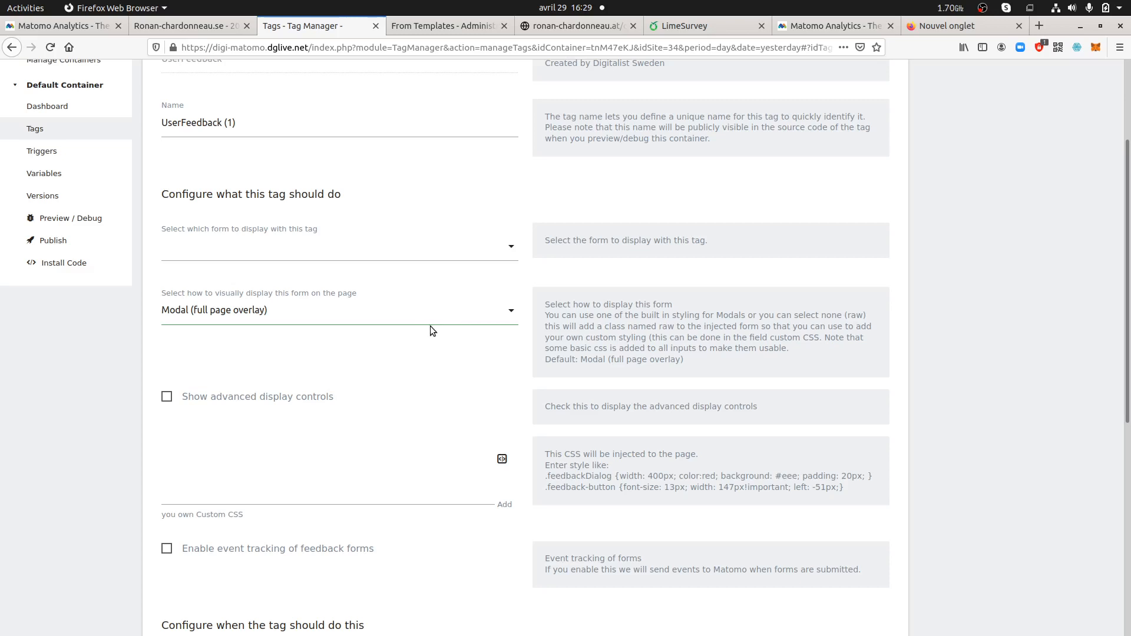
{"action": "scroll", "coordinate": [432, 326], "scroll_direction": "down", "scroll_amount": 3}
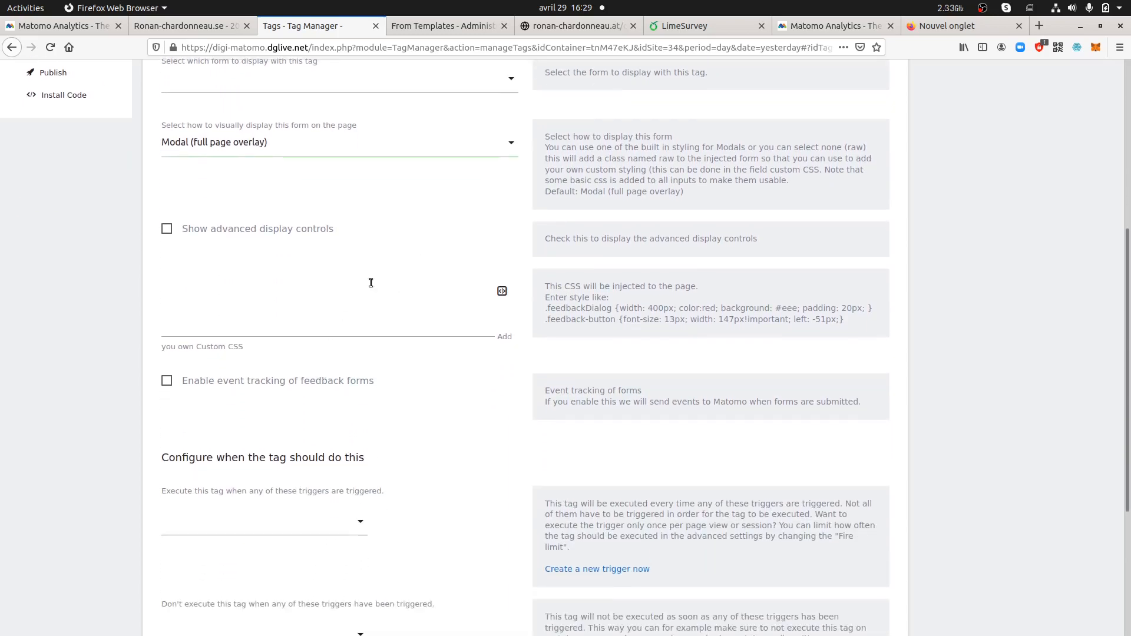
{"action": "scroll", "coordinate": [397, 333], "scroll_direction": "down", "scroll_amount": 3}
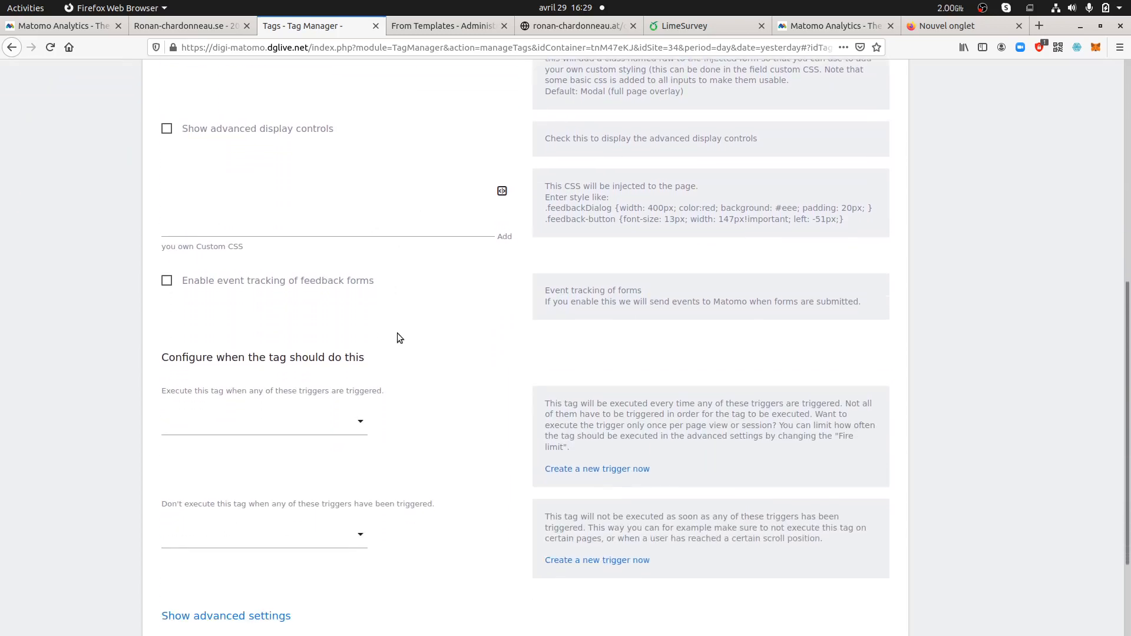
{"action": "scroll", "coordinate": [402, 330], "scroll_direction": "up", "scroll_amount": 3}
{"action": "scroll", "coordinate": [400, 327], "scroll_direction": "up", "scroll_amount": 5}
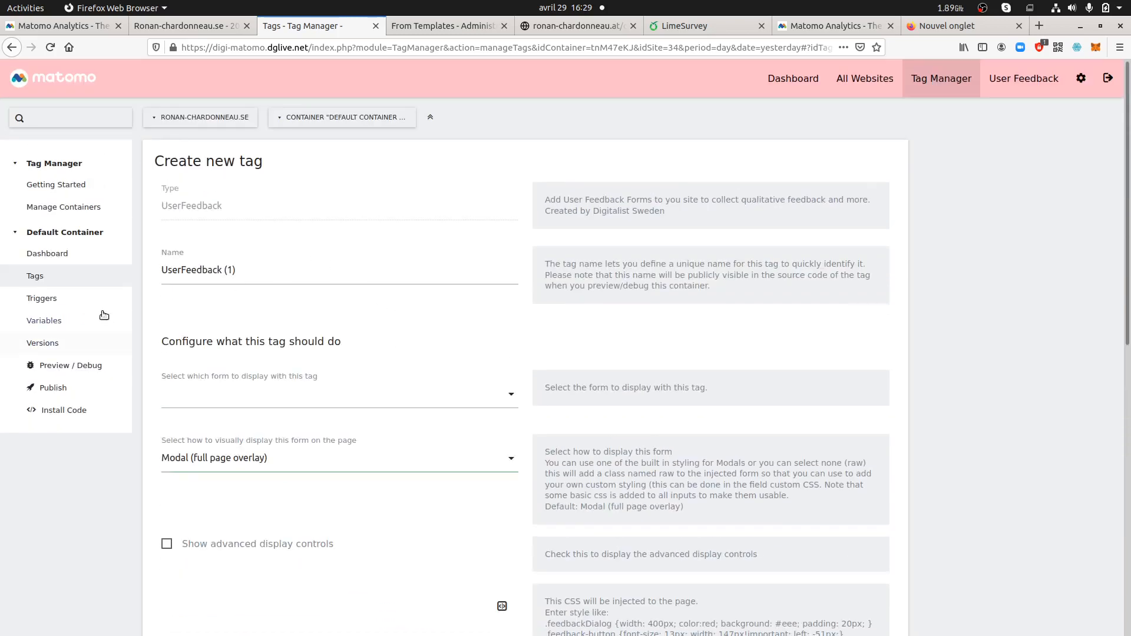
Open the existing UserFeedback tag for editing and review its form, display mode and event tracking settings
{"action": "left_click", "coordinate": [74, 276]}
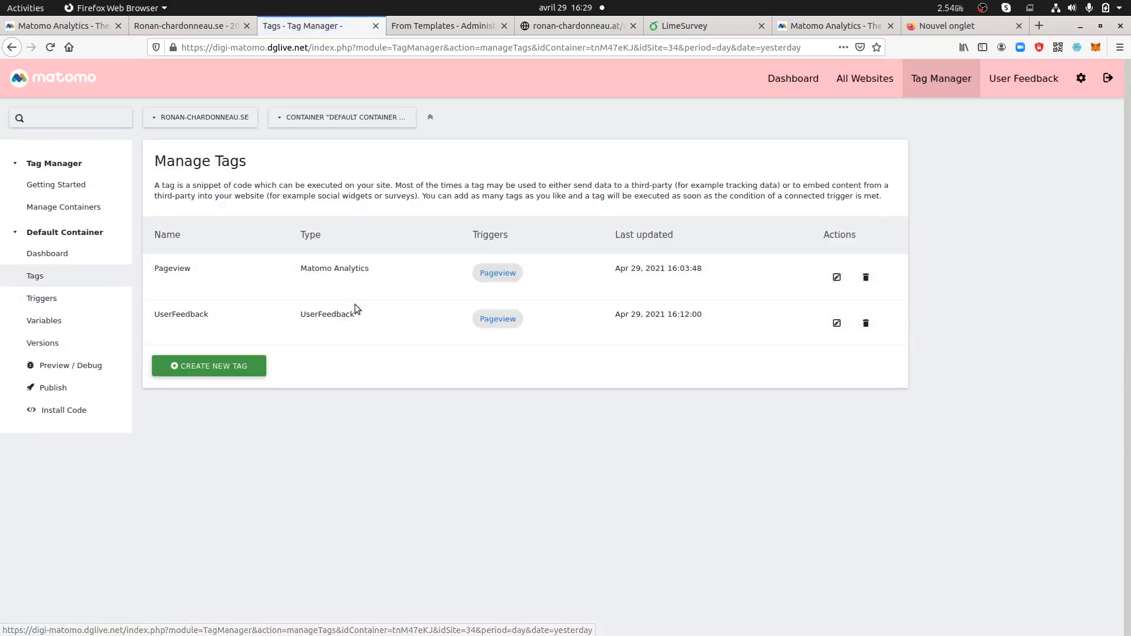
{"action": "left_click", "coordinate": [836, 323]}
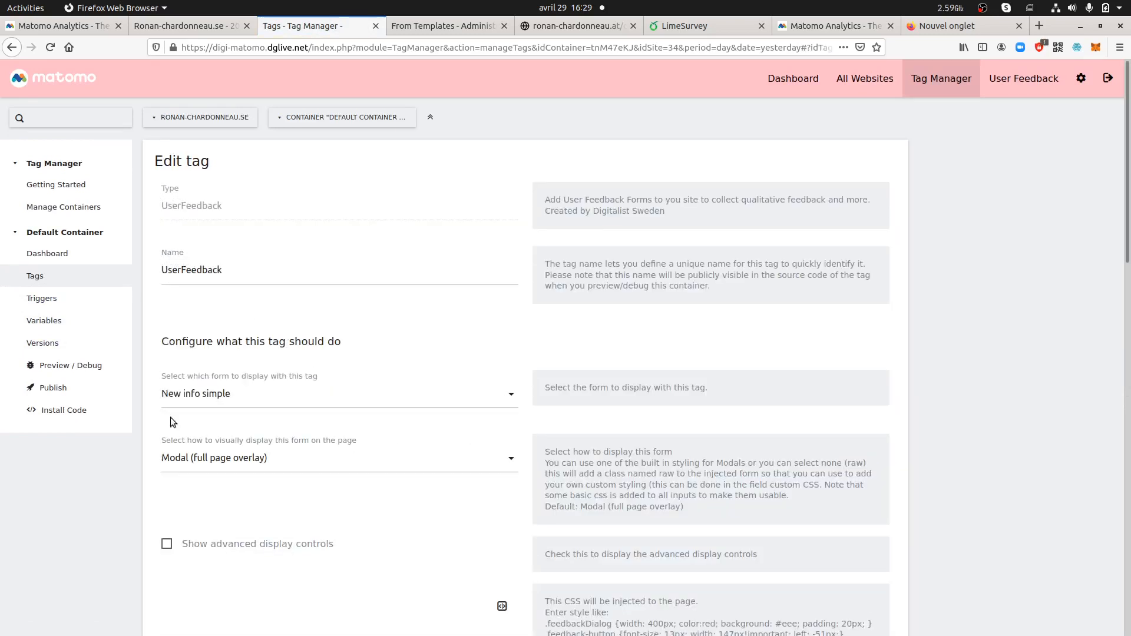
{"action": "scroll", "coordinate": [177, 418], "scroll_direction": "down", "scroll_amount": 3}
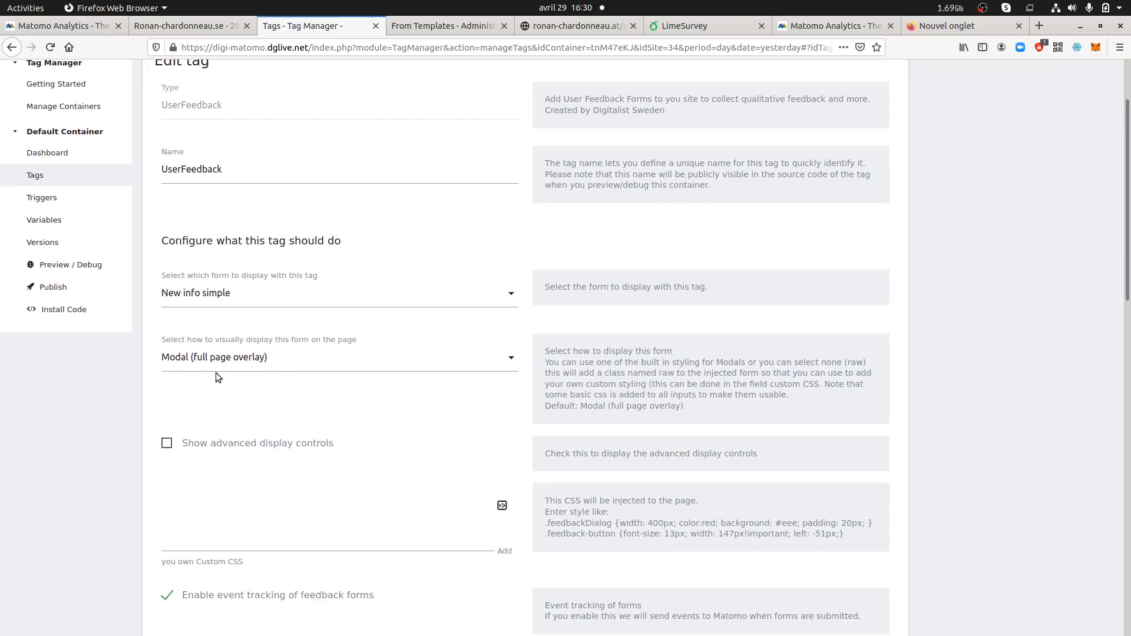
{"action": "scroll", "coordinate": [216, 372], "scroll_direction": "down", "scroll_amount": 7}
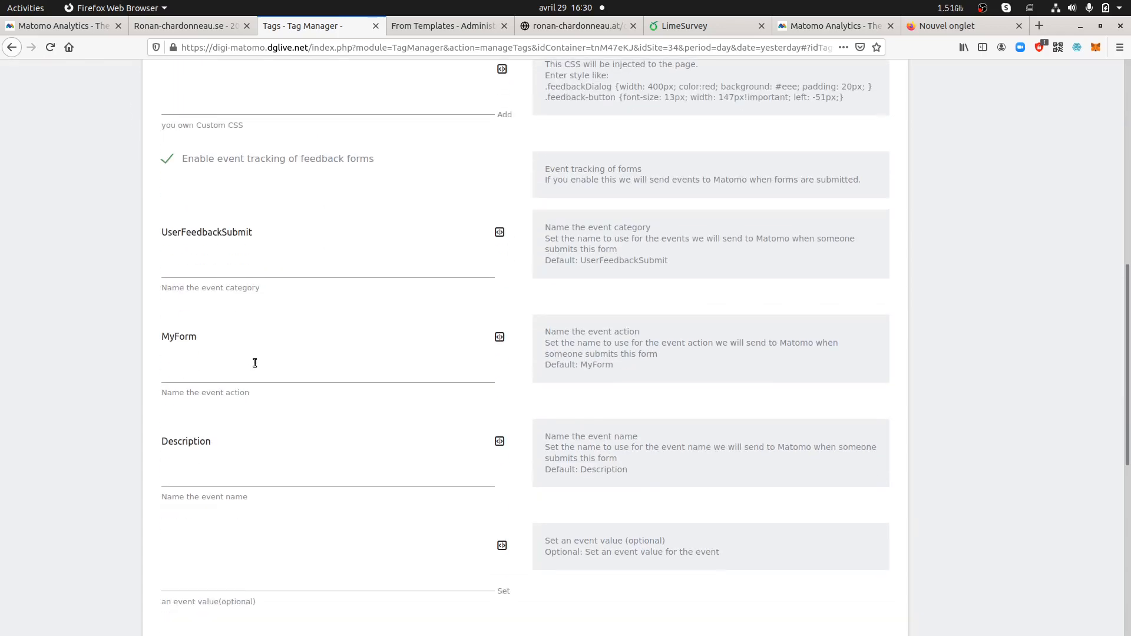
Review the UserFeedback tag's triggers and inspect the client test page's source code for the Matomo Tag Manager snippet
{"action": "scroll", "coordinate": [254, 362], "scroll_direction": "down", "scroll_amount": 6}
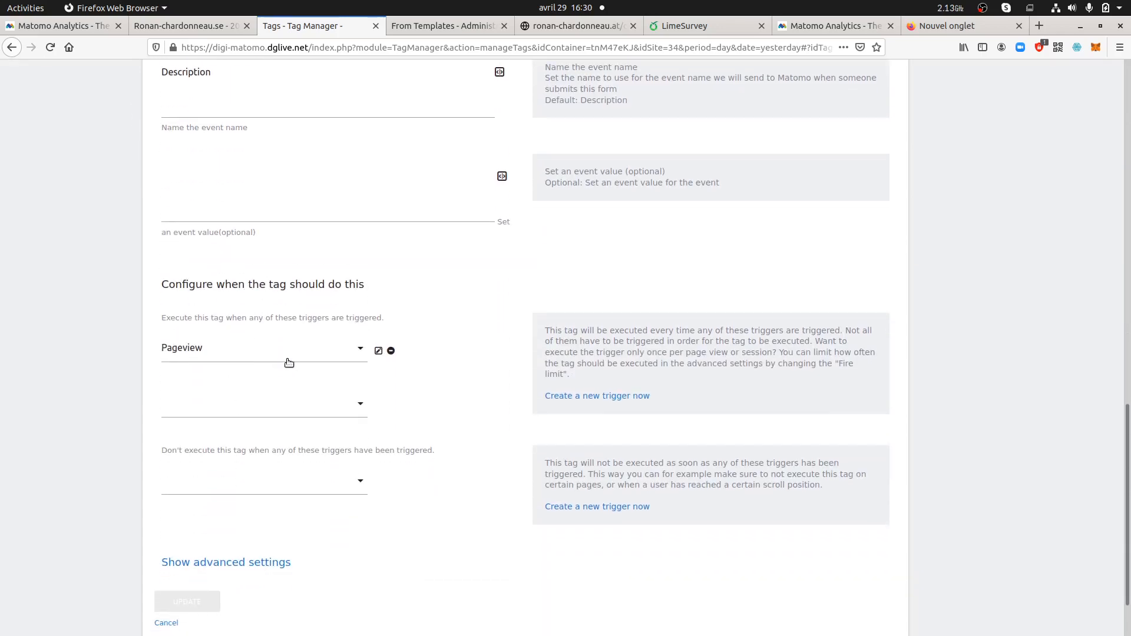
{"action": "left_click", "coordinate": [577, 31]}
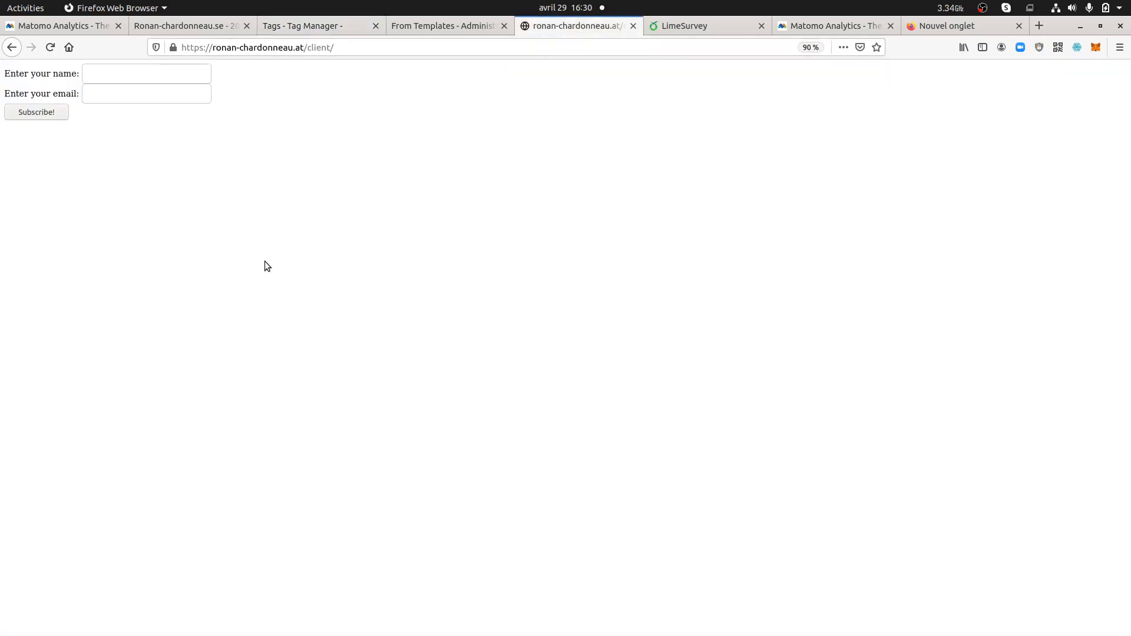
{"action": "key", "text": "ctrl+u"}
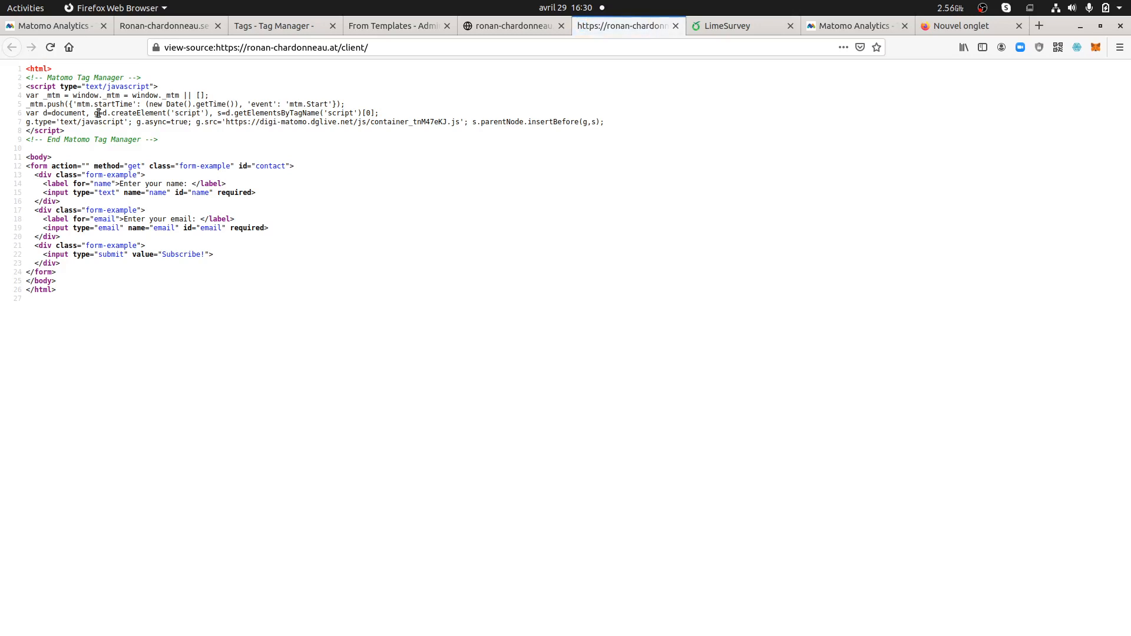
{"action": "left_click", "coordinate": [484, 27]}
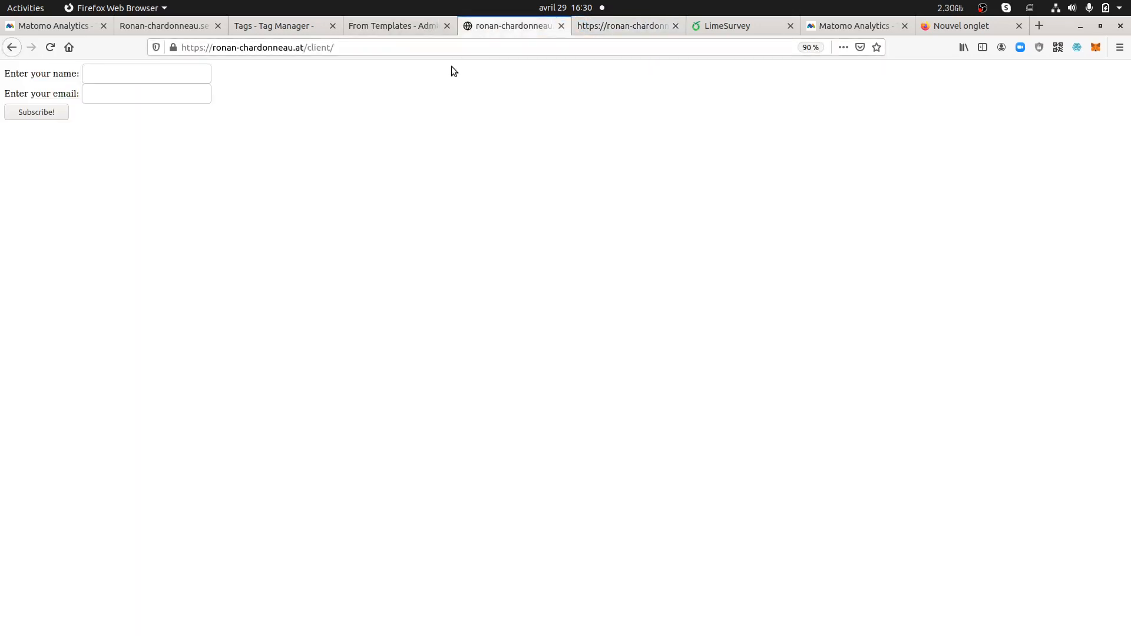
Reload the client test page, submit its feedback form with Yes and a five-star rating, and close the form
{"action": "key", "text": "F5"}
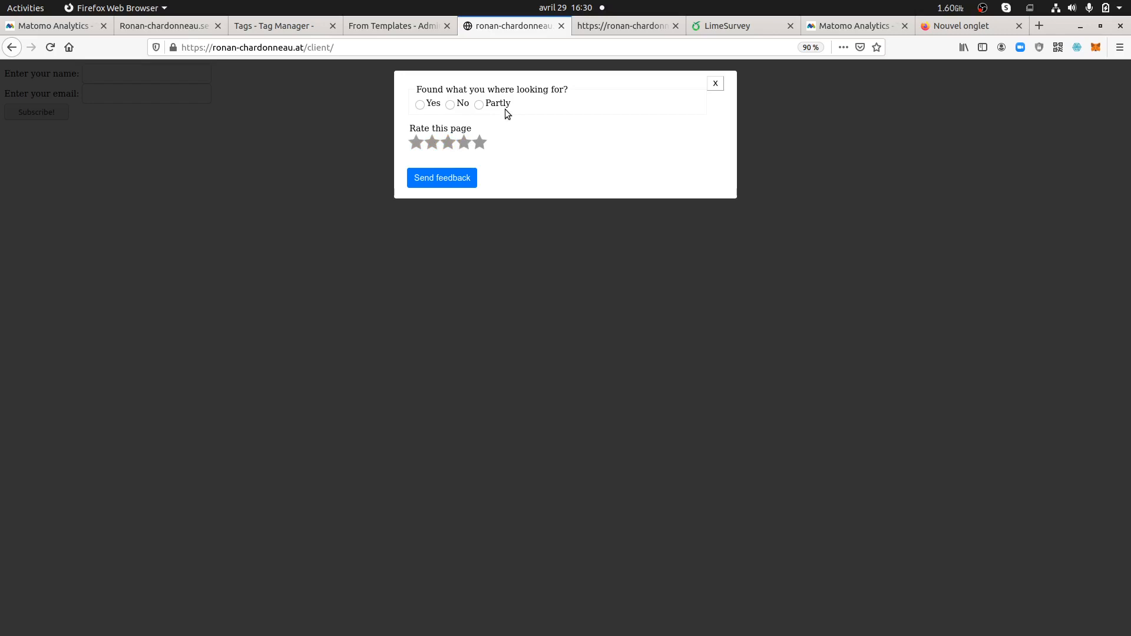
{"action": "left_click", "coordinate": [419, 104]}
{"action": "left_click", "coordinate": [479, 142]}
{"action": "left_click", "coordinate": [464, 178]}
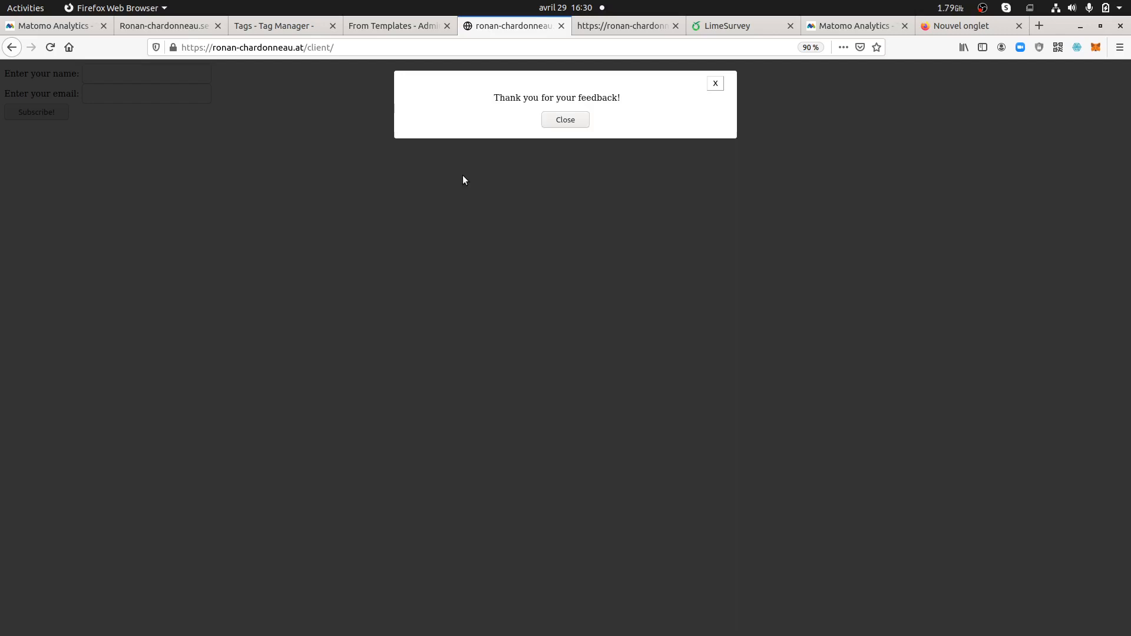
{"action": "left_click", "coordinate": [564, 120]}
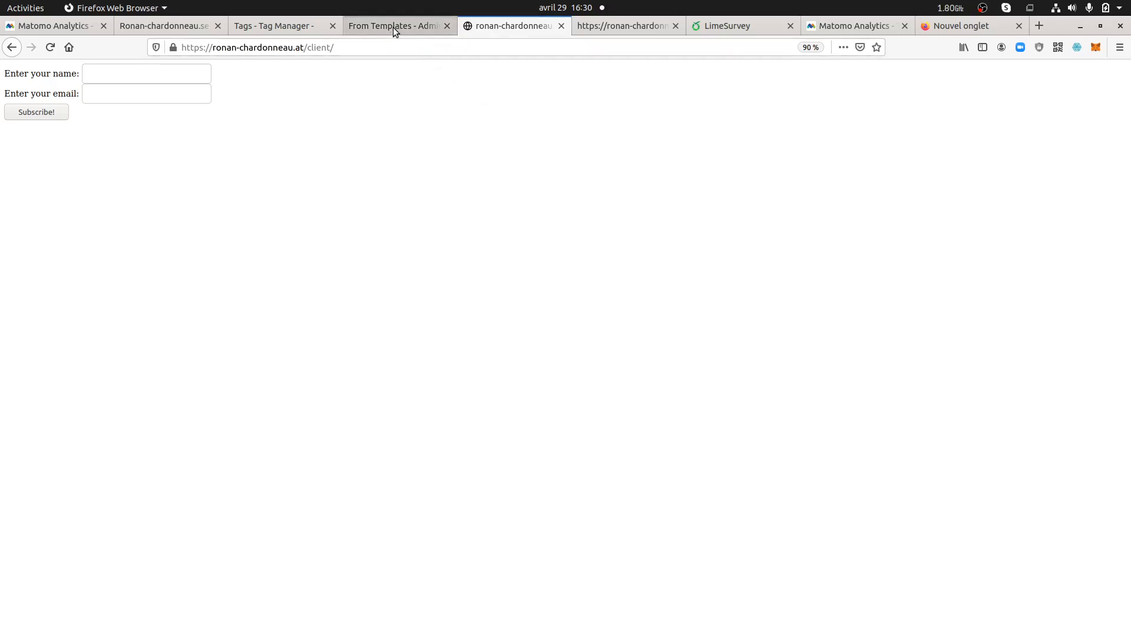
Refresh the User Feedback submits report in Matomo and highlight the newest submission's page rating
{"action": "left_click", "coordinate": [176, 28]}
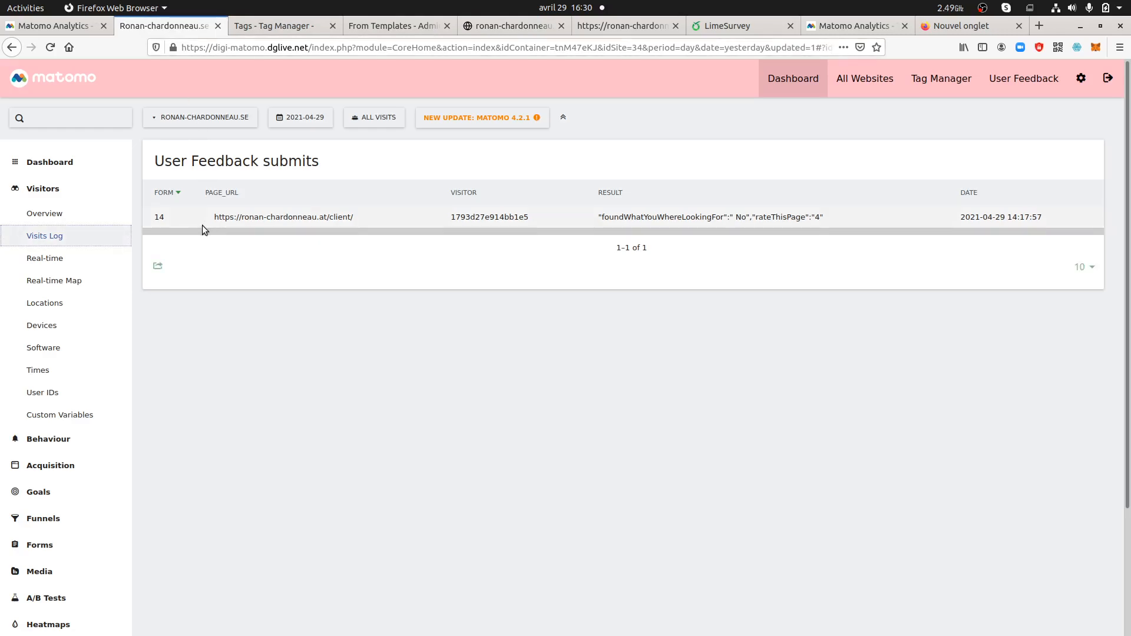
{"action": "key", "text": "F5"}
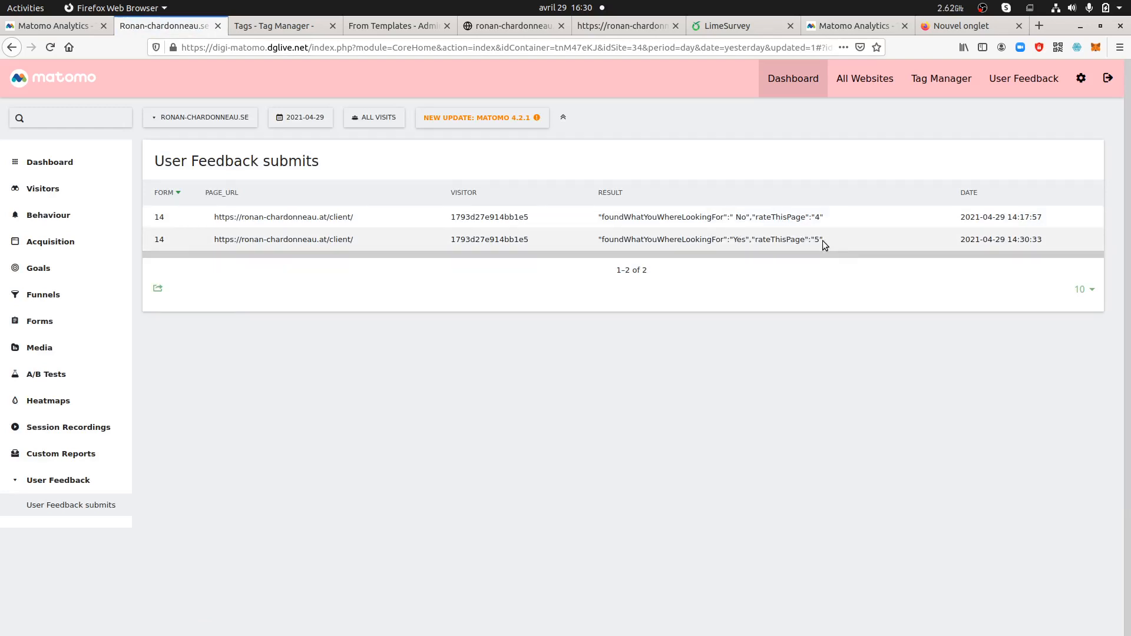
{"action": "left_click_drag", "start_coordinate": [823, 241], "coordinate": [804, 240]}
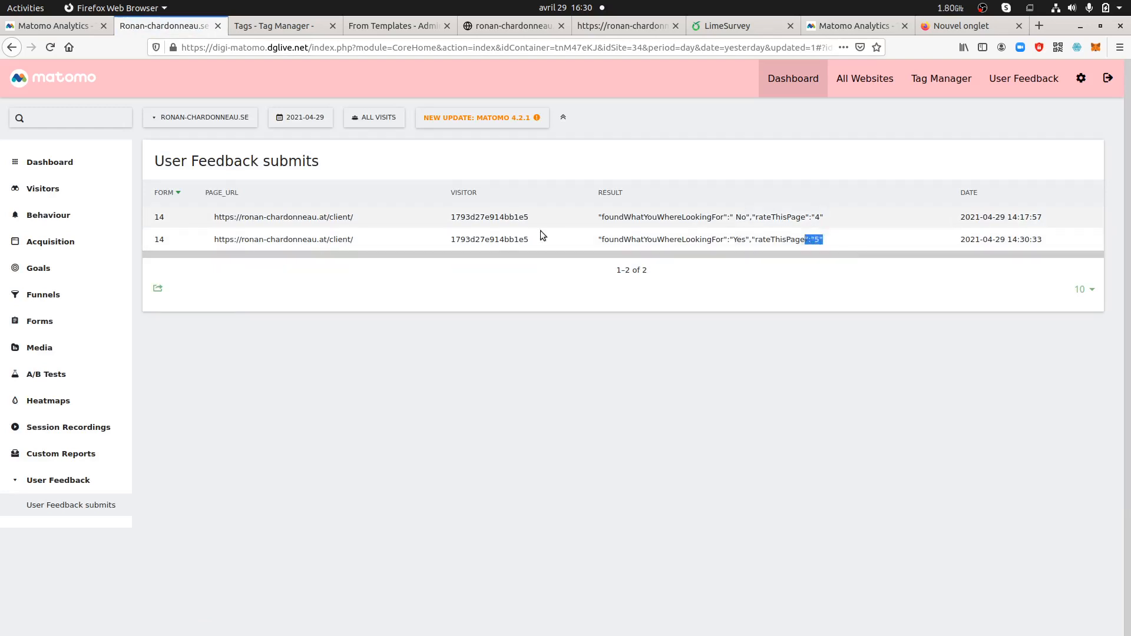
Open the Visits Log under Visitors and check the time and page of the latest UserFeedbackSubmit event
{"action": "left_click", "coordinate": [80, 189]}
{"action": "left_click", "coordinate": [94, 240]}
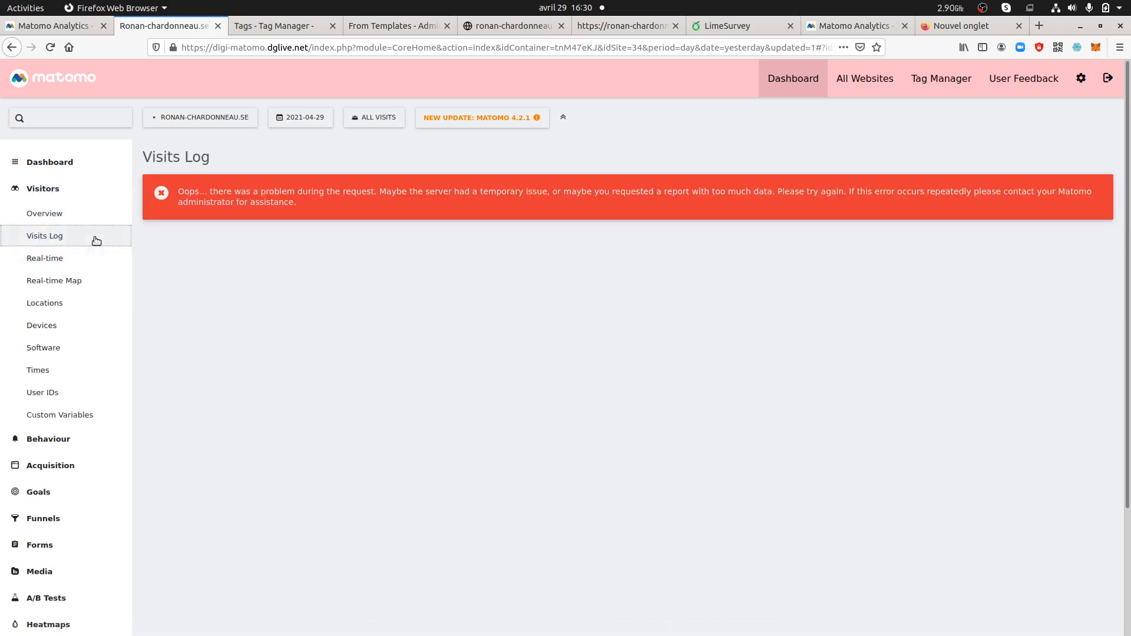
{"action": "left_click", "coordinate": [96, 238]}
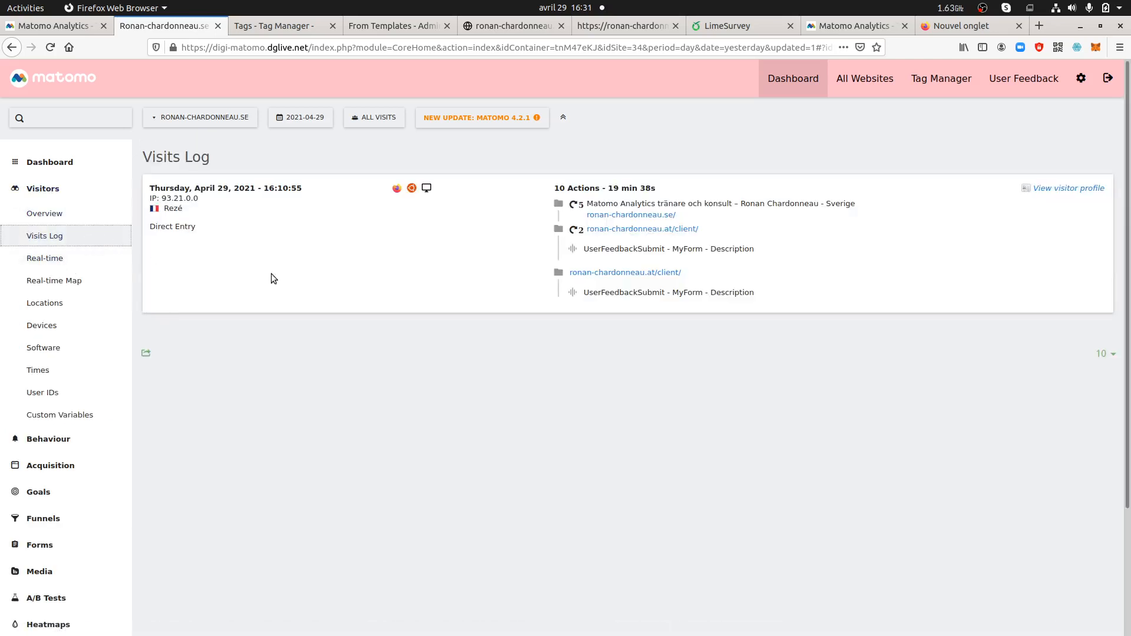
{"action": "mouse_move", "coordinate": [608, 294]}
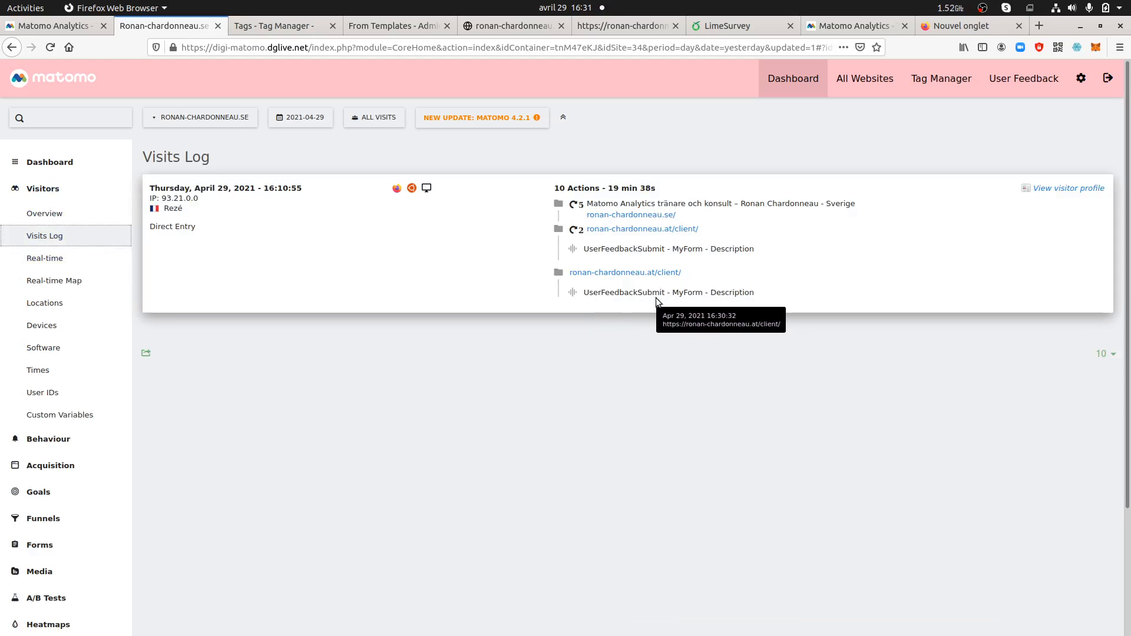